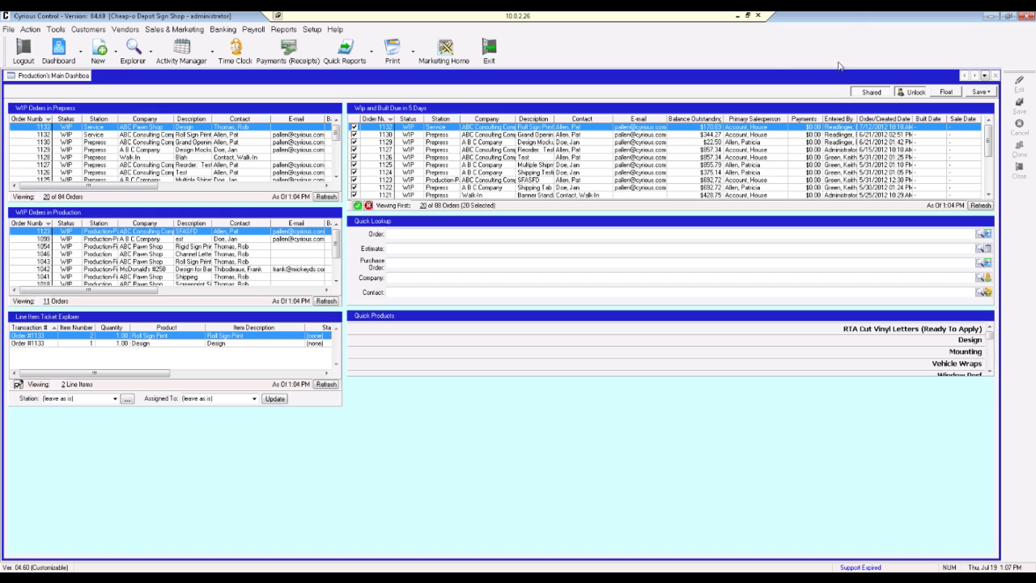
# Add a new pricing plan named "Special Pricing" in the pricing setup.
pyautogui.click(312, 30)
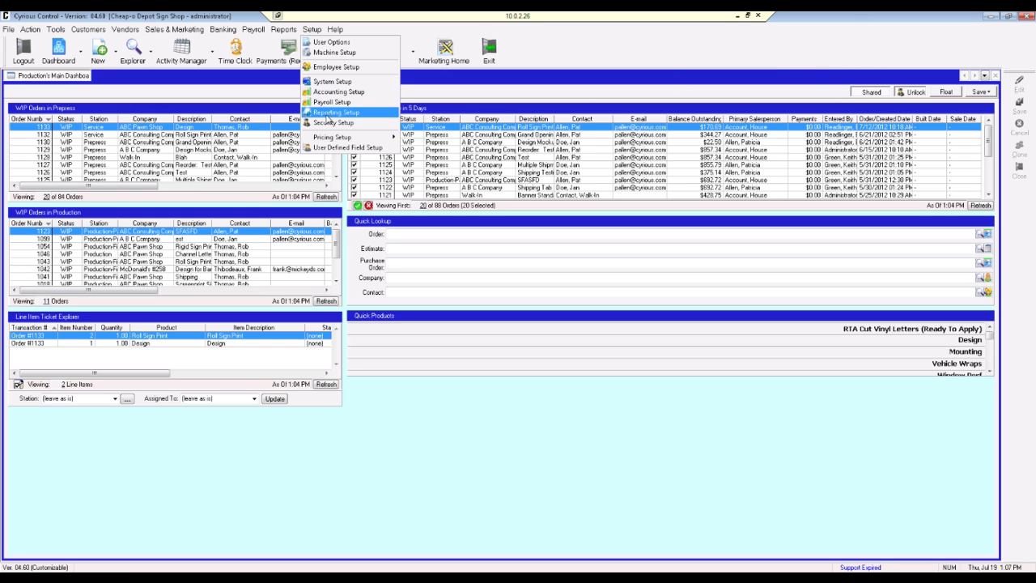
pyautogui.moveTo(330, 139)
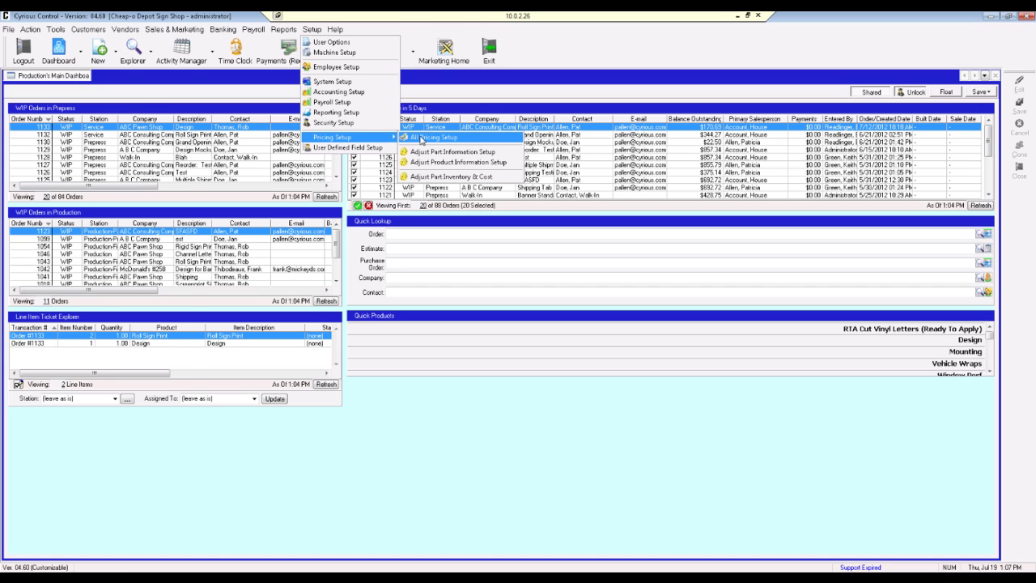
pyautogui.click(421, 139)
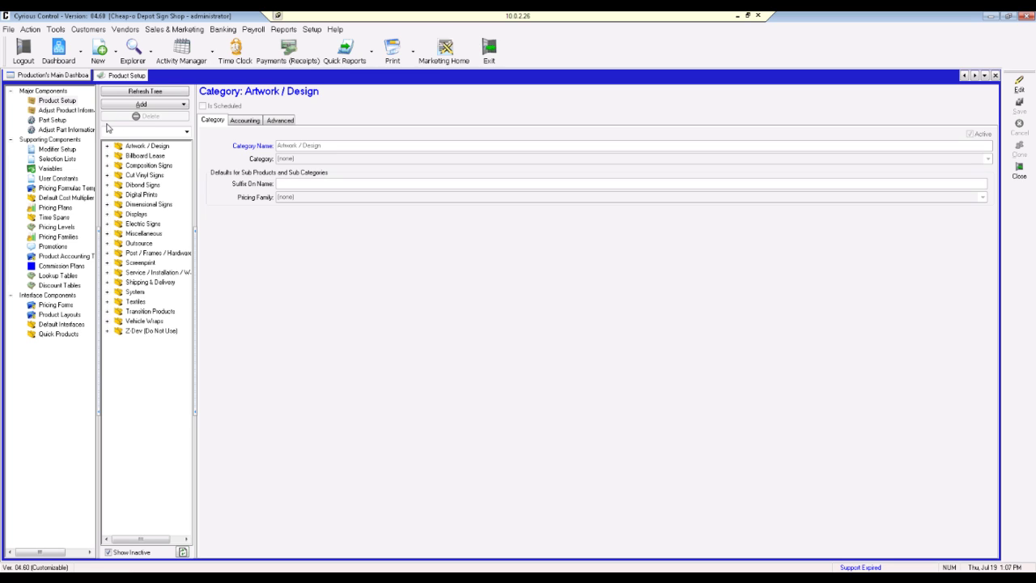
pyautogui.click(49, 209)
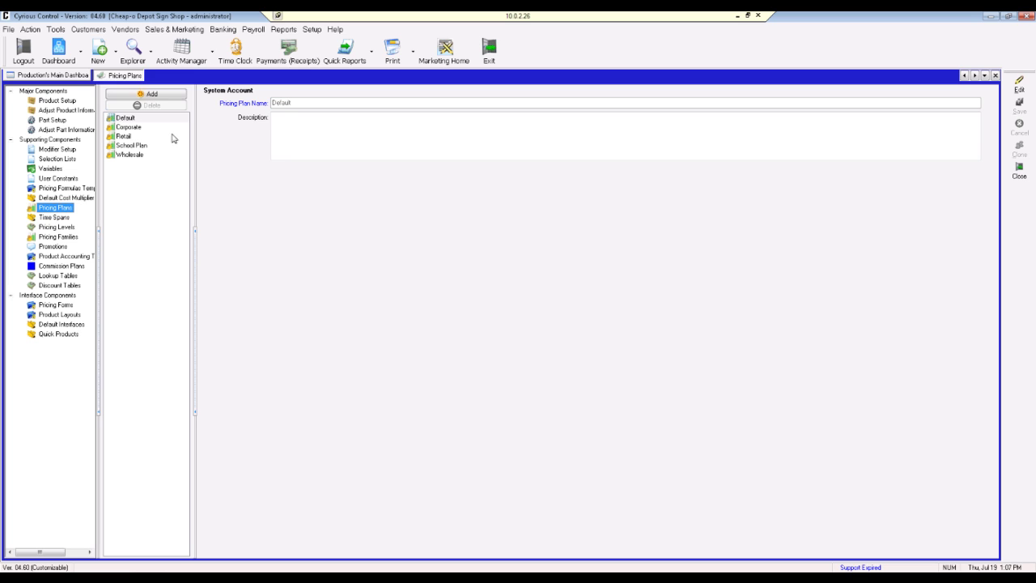
pyautogui.click(143, 97)
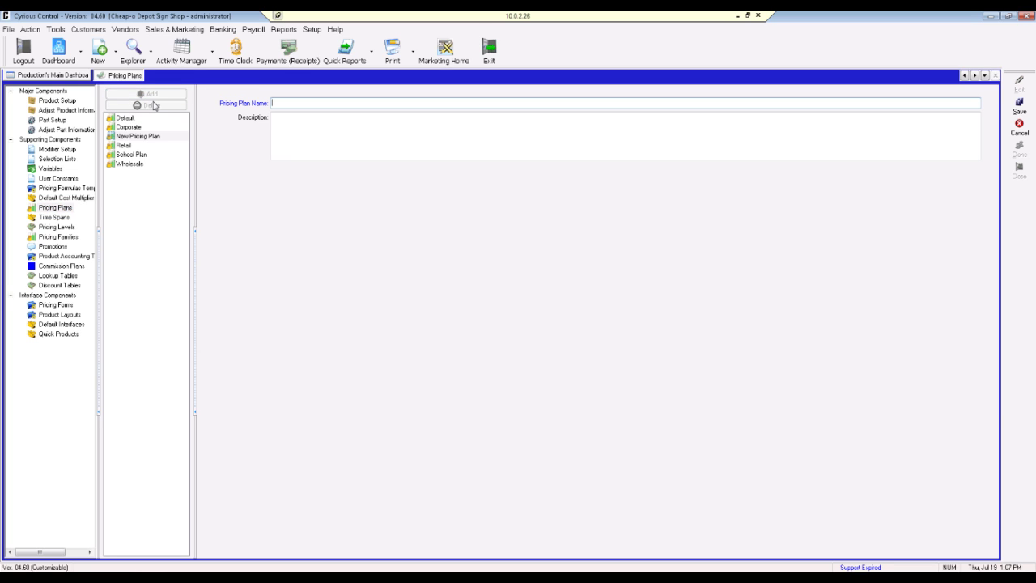
pyautogui.write('Special Pl')
pyautogui.write('icing')
pyautogui.press('Tab')
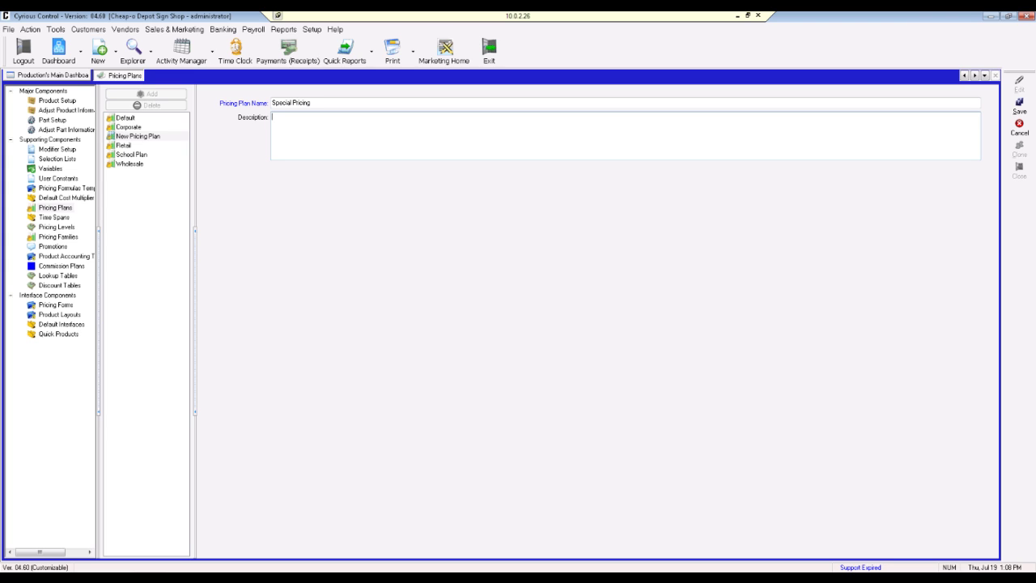
# Give the new plan the description "Plan that sets the pricing for Roll Sign Prints to use tables." and save it.
pyautogui.write('Plan that sets')
pyautogui.write(' the pricing for')
pyautogui.write(' Roll Sign')
pyautogui.write(' Prints to use (')
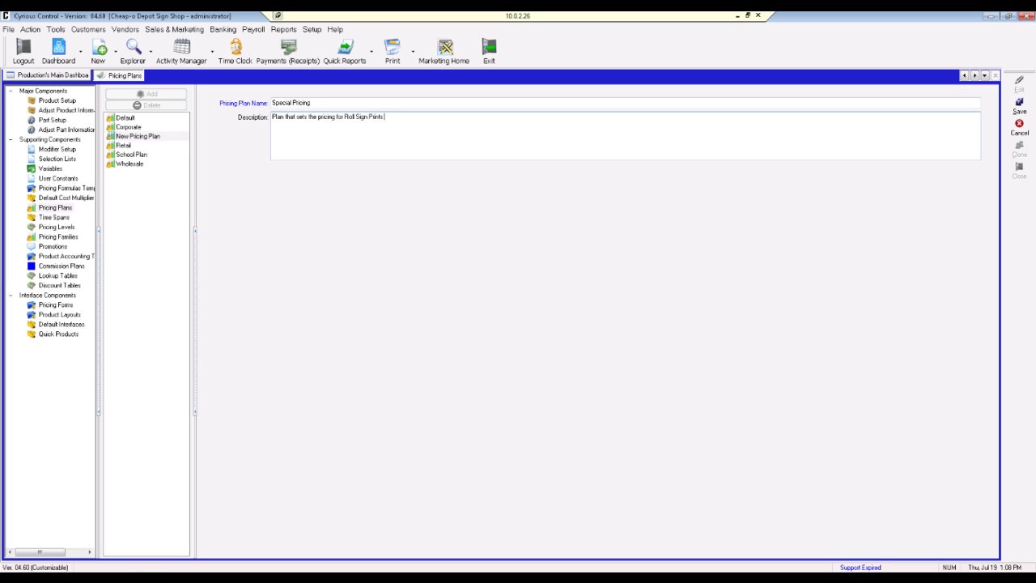
pyautogui.write('ables.')
pyautogui.click(1012, 111)
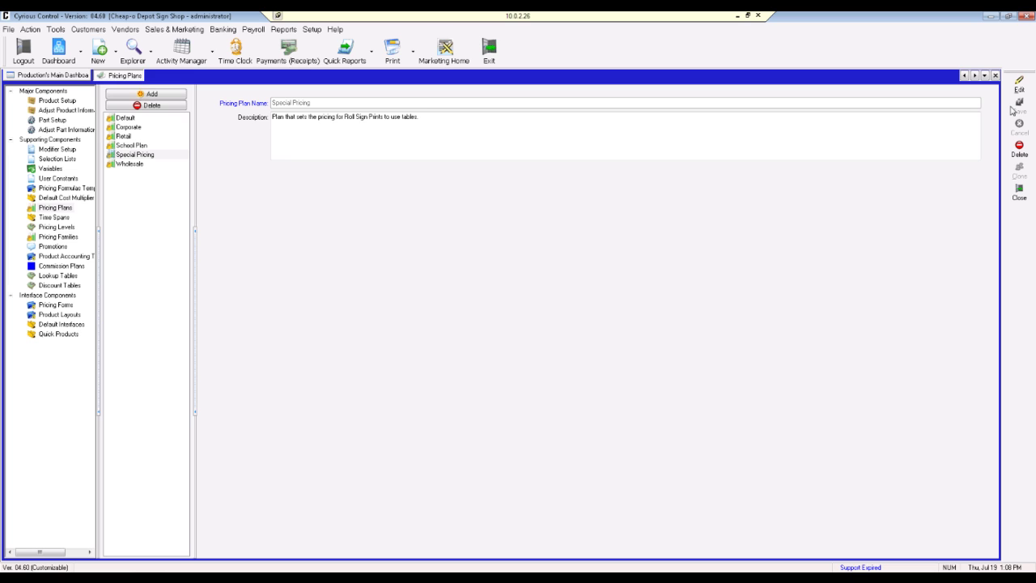
pyautogui.click(129, 164)
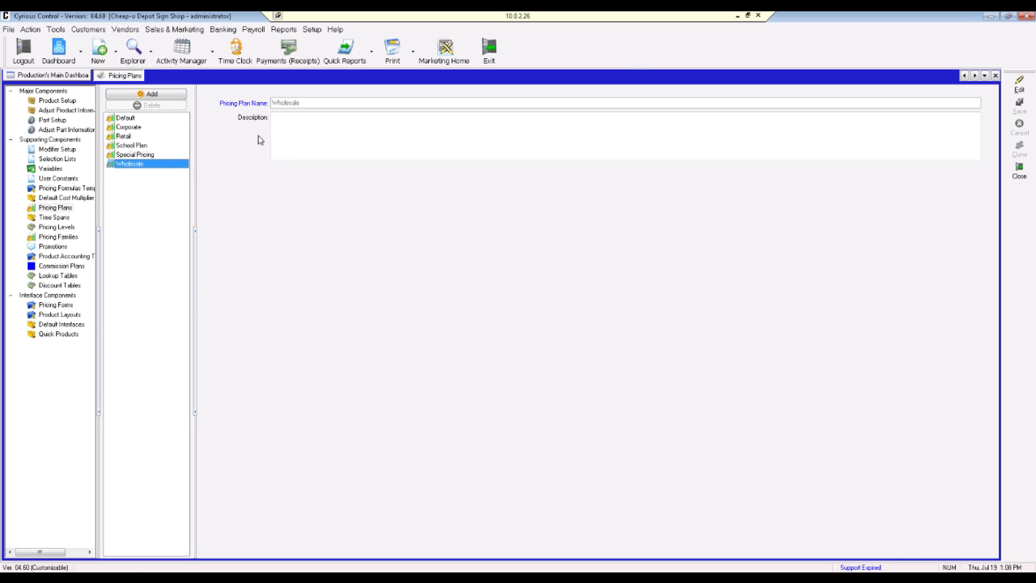
pyautogui.click(1018, 93)
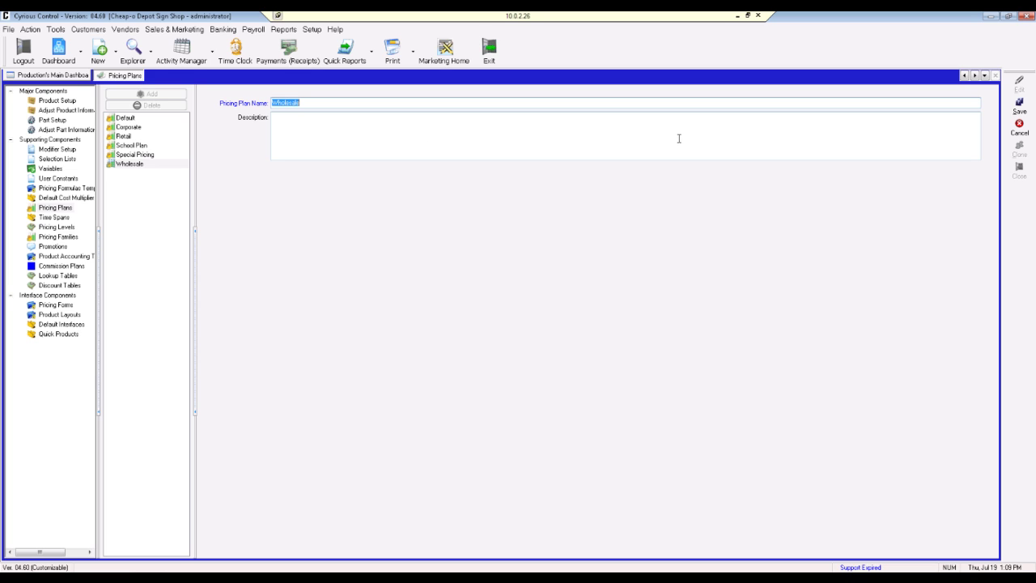
pyautogui.click(1019, 128)
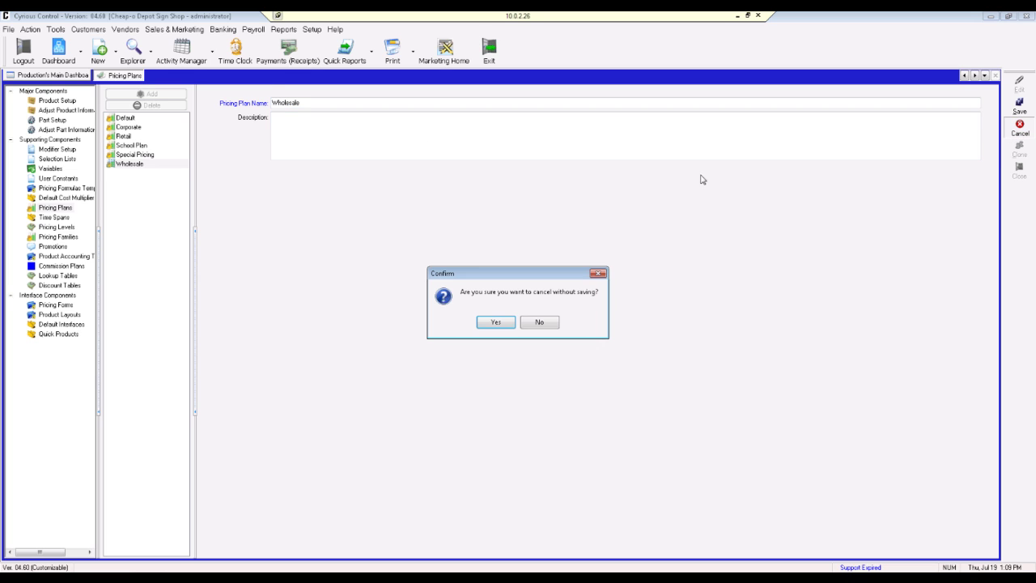
pyautogui.click(494, 323)
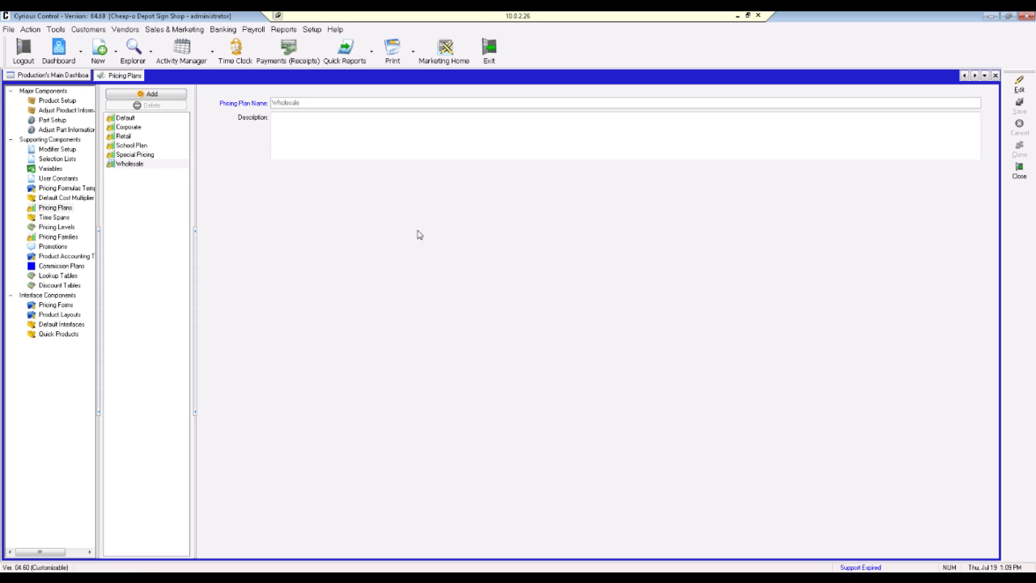
# List the client companies in the company explorer and open the Pizza Hut record.
pyautogui.click(142, 61)
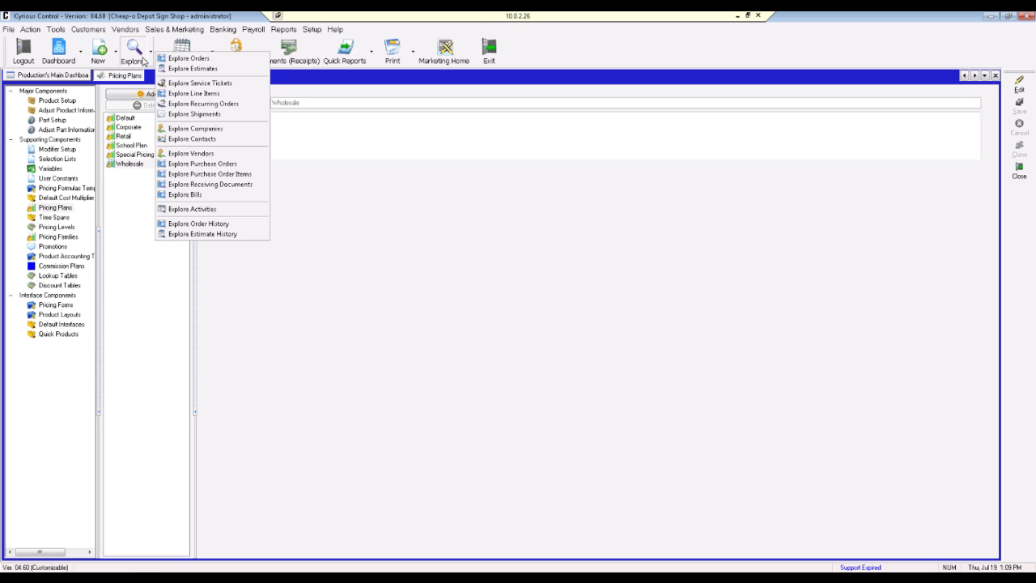
pyautogui.click(206, 131)
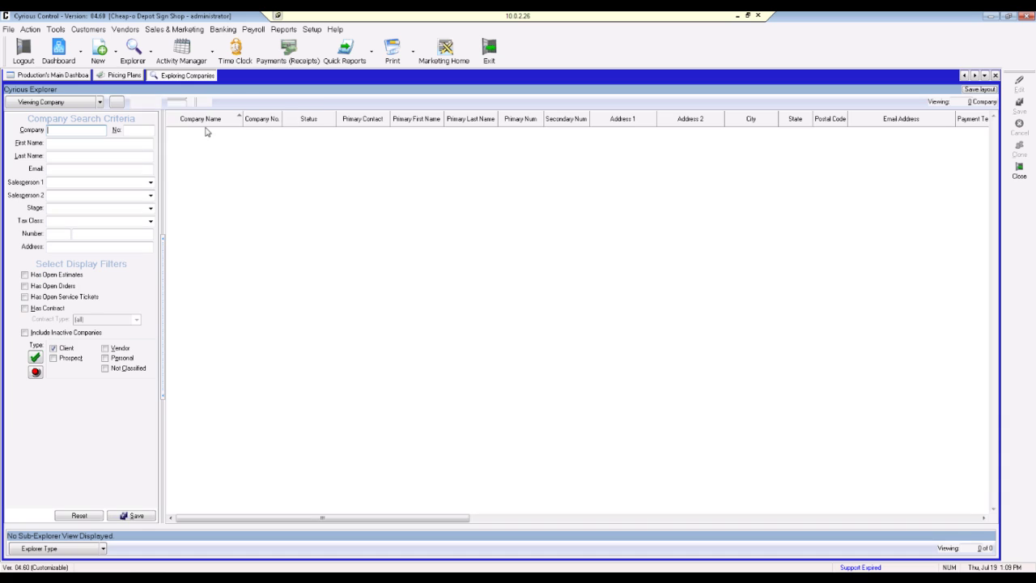
pyautogui.click(117, 103)
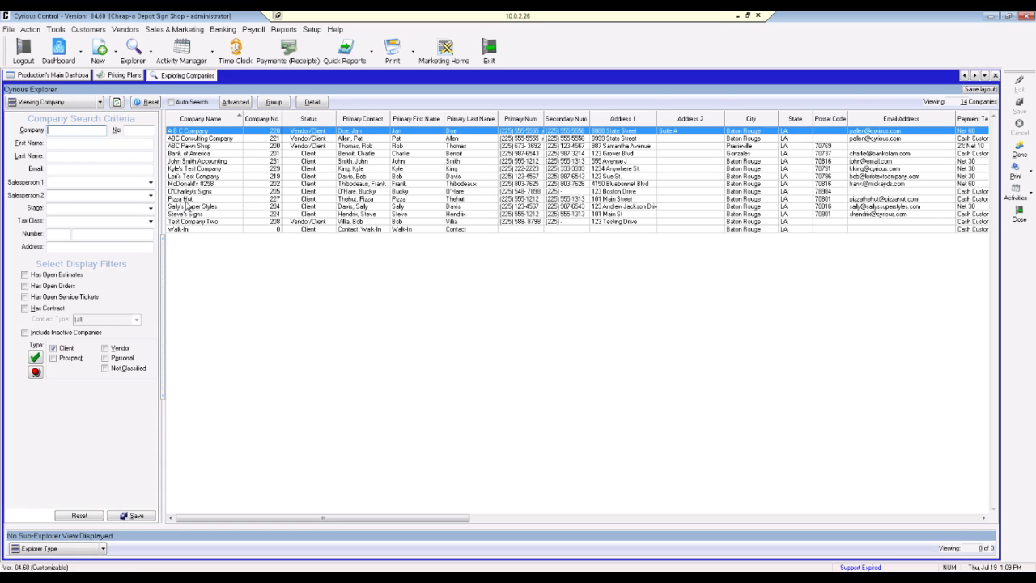
pyautogui.click(192, 199)
pyautogui.doubleClick(194, 199)
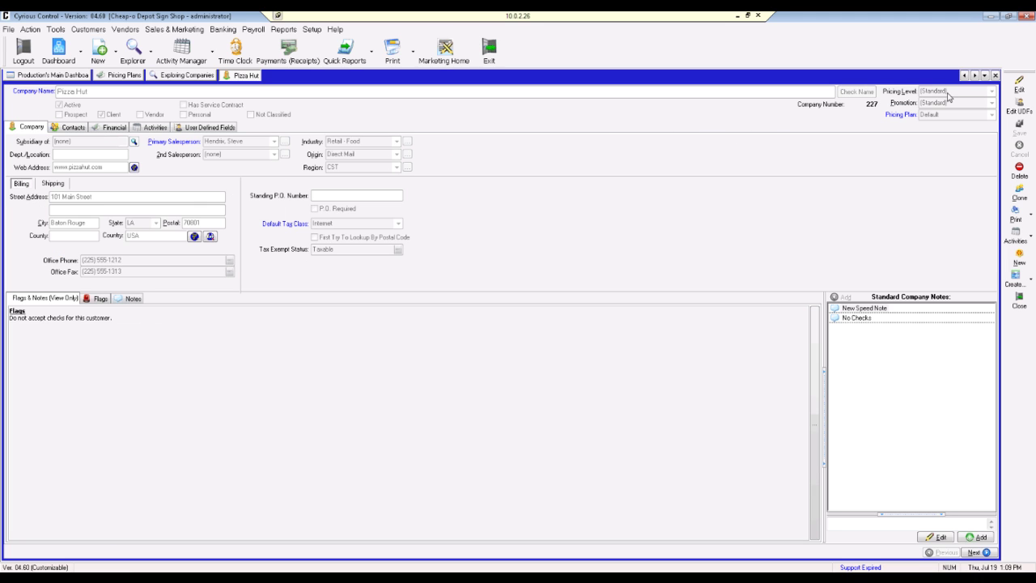
# Set Pizza Hut's pricing plan to Special Pricing and save the record with the edit reason "Updated pricing plan".
pyautogui.click(1017, 83)
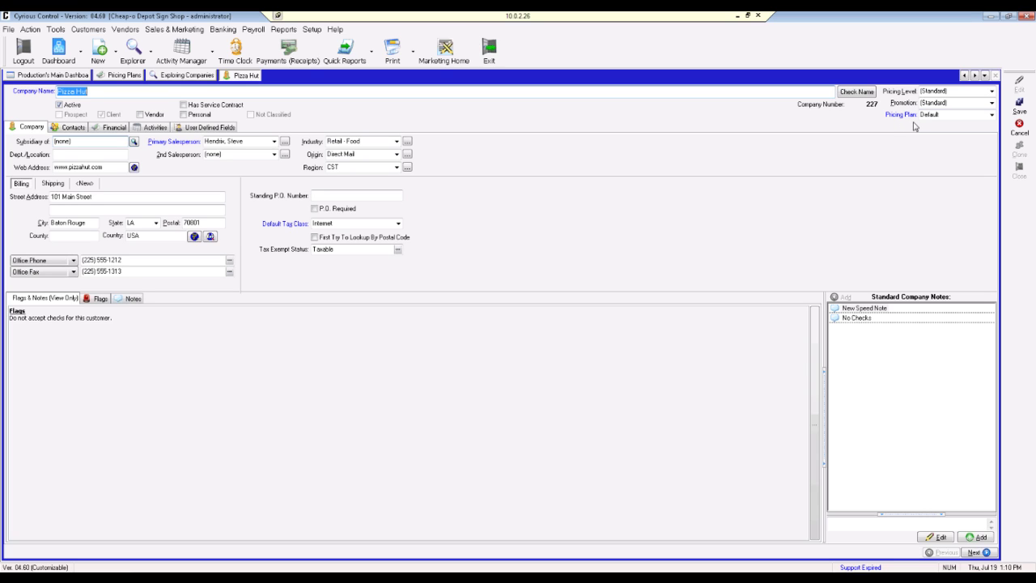
pyautogui.click(992, 118)
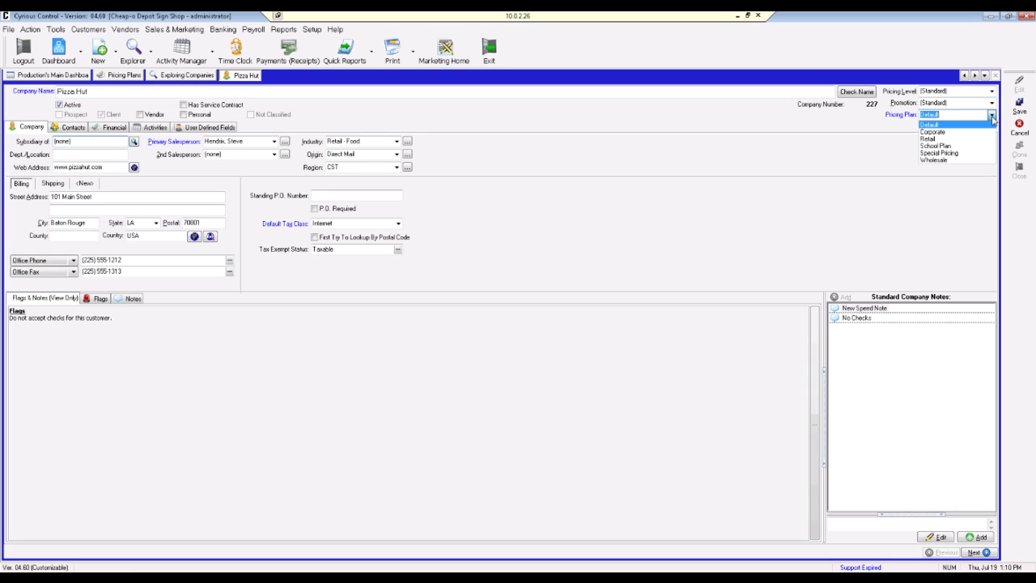
pyautogui.click(953, 154)
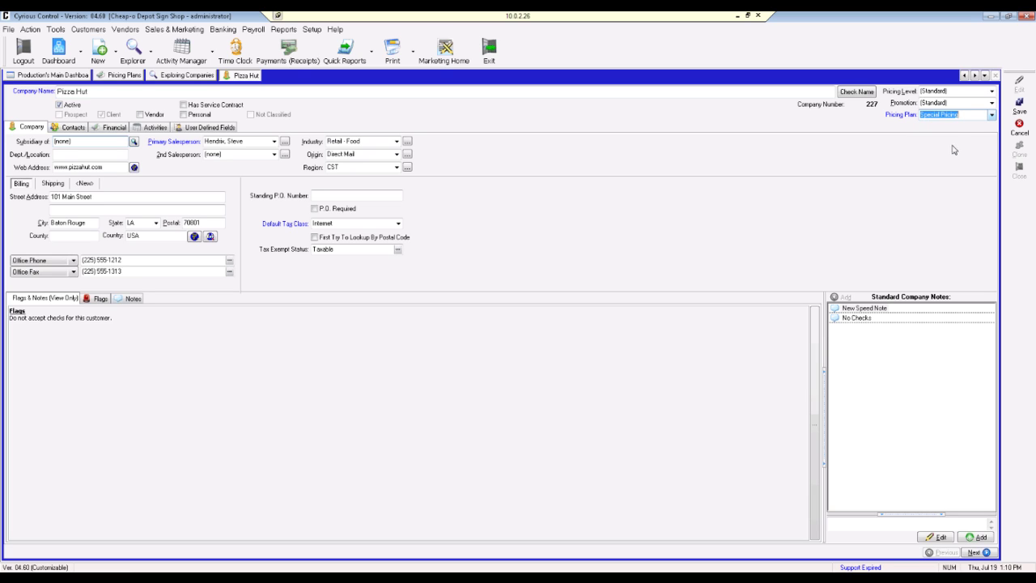
pyautogui.click(1019, 108)
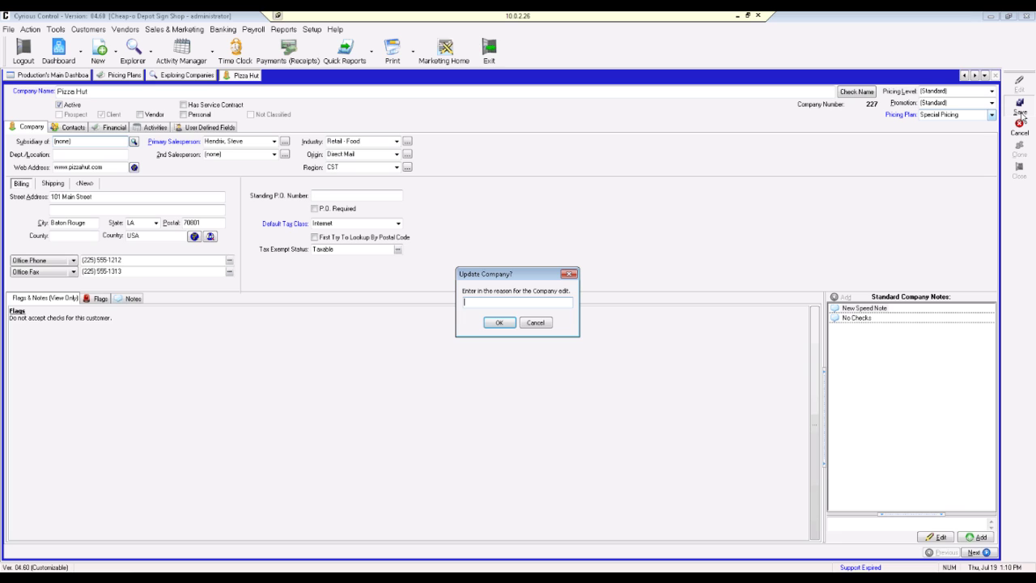
pyautogui.write('Updated pricing plan')
pyautogui.press('Return')
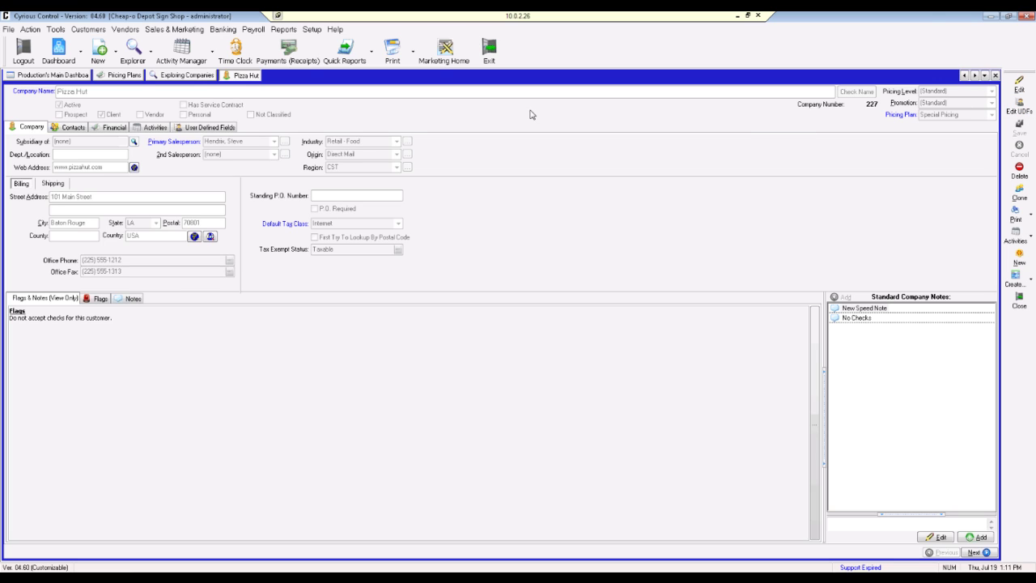
# Close the Pizza Hut record, the company explorer and the pricing plans setup.
pyautogui.click(995, 74)
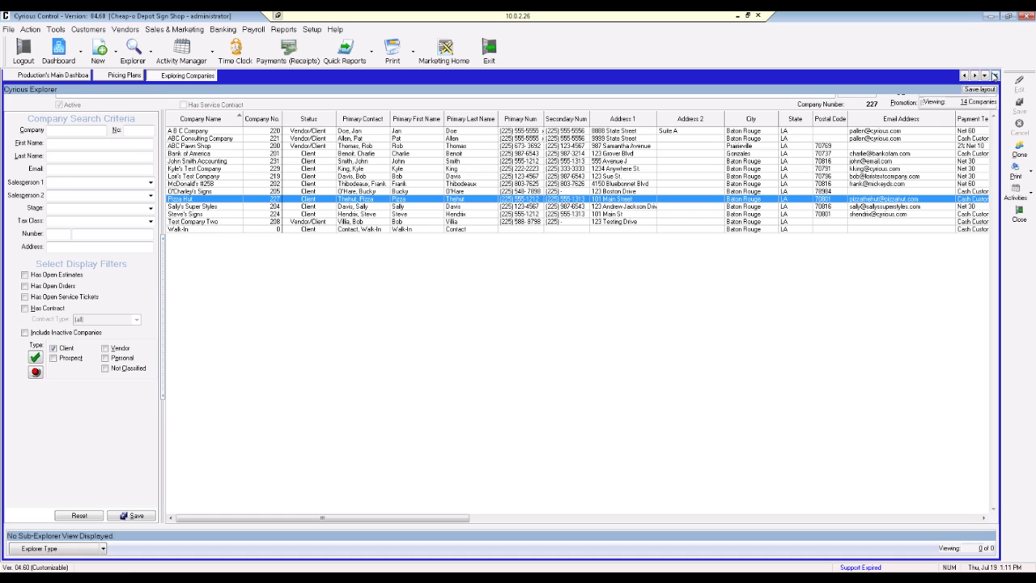
pyautogui.click(996, 75)
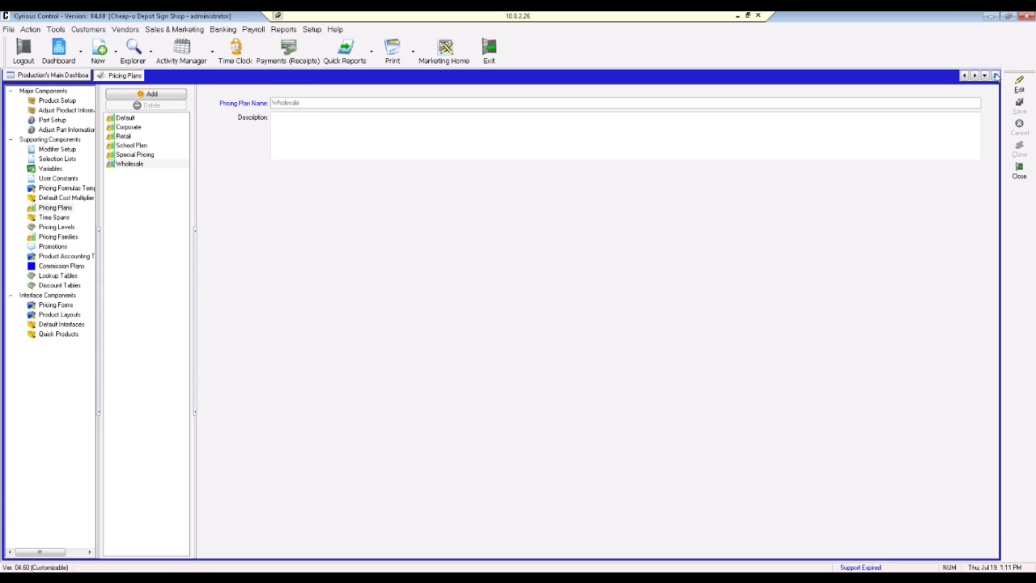
pyautogui.click(997, 76)
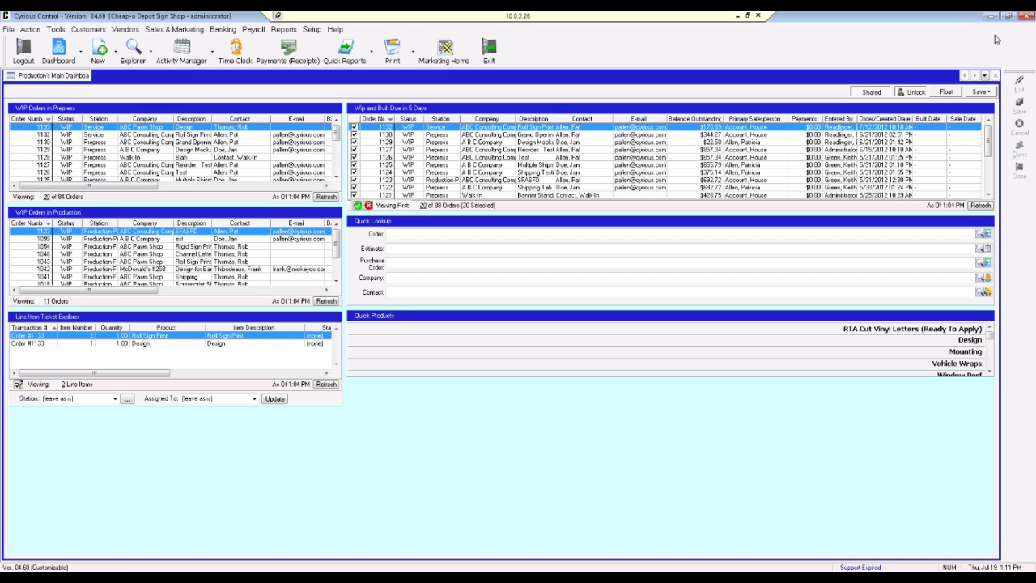
# Open the pricing formulas of the Rigid Sign Print product under Digital Prints in the product setup.
pyautogui.click(313, 30)
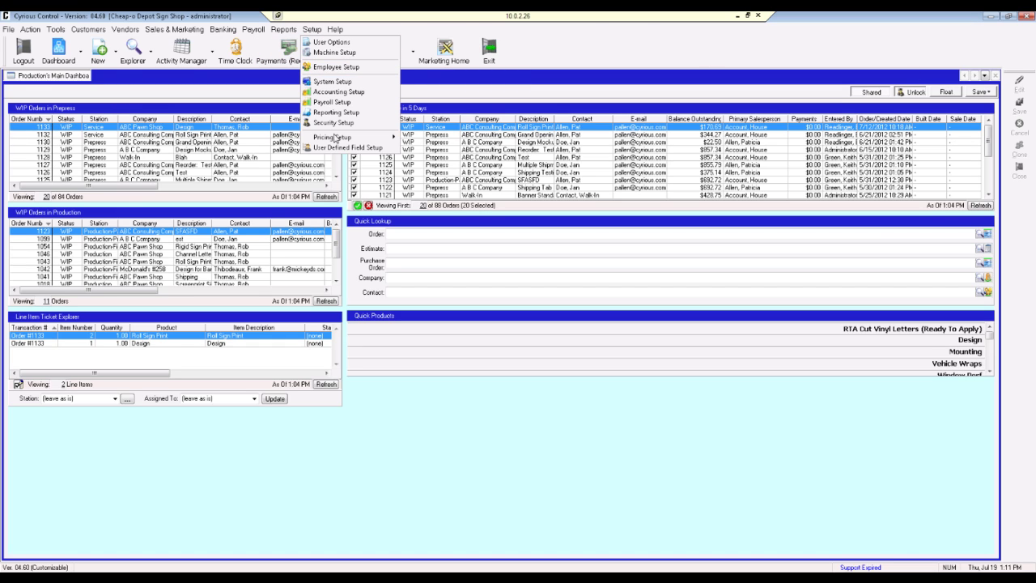
pyautogui.moveTo(338, 139)
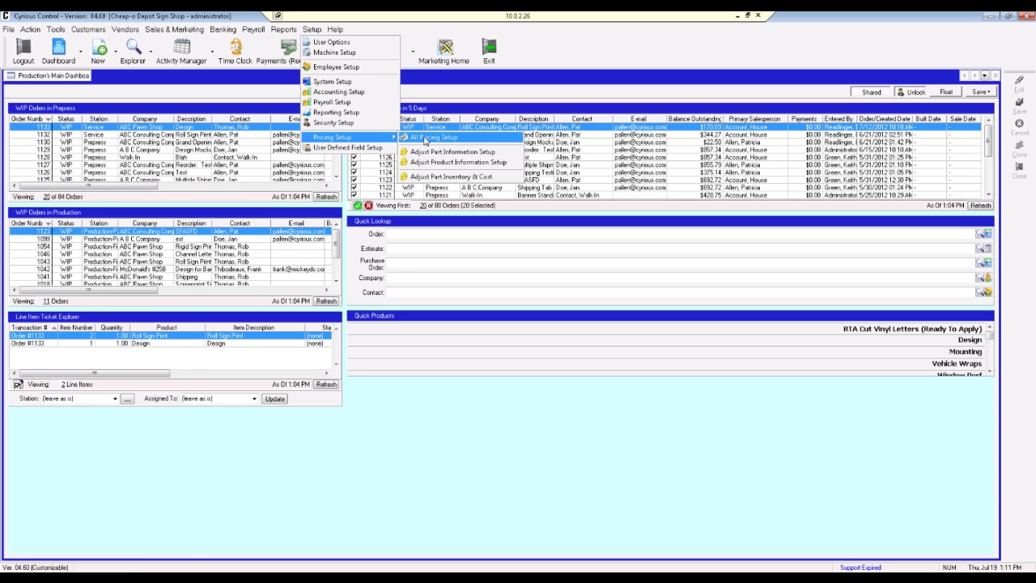
pyautogui.click(427, 138)
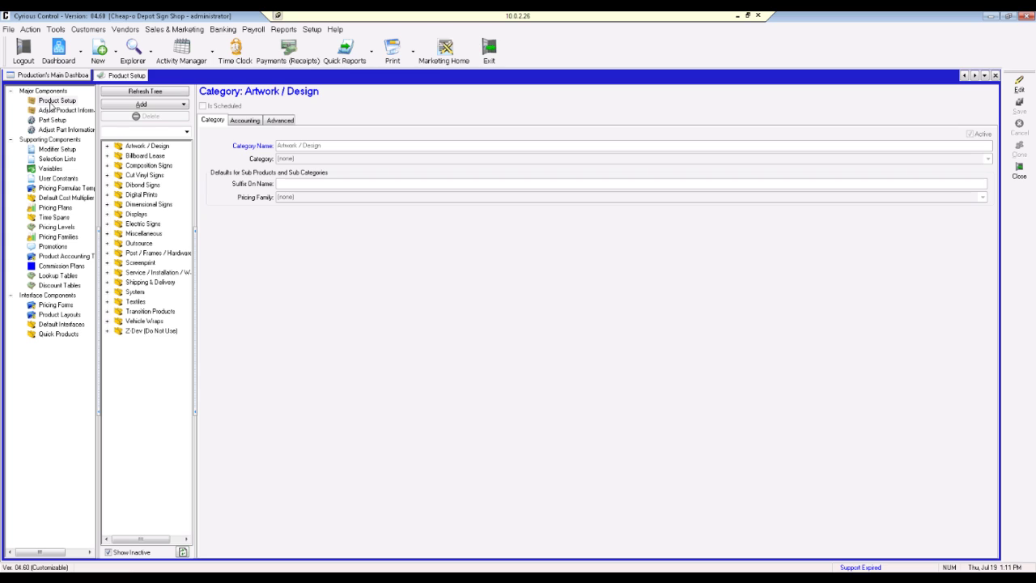
pyautogui.click(53, 102)
pyautogui.click(109, 196)
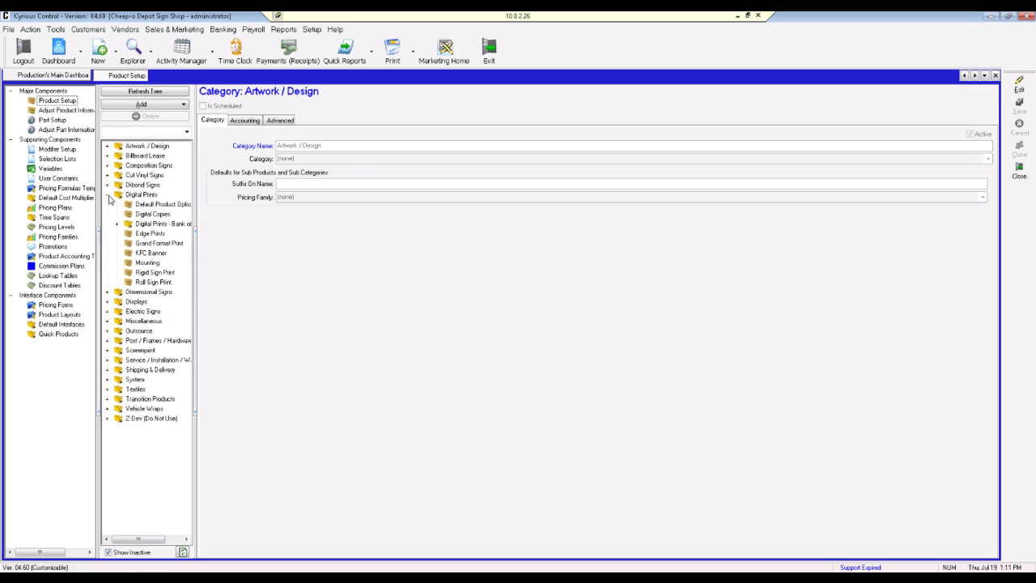
pyautogui.click(152, 276)
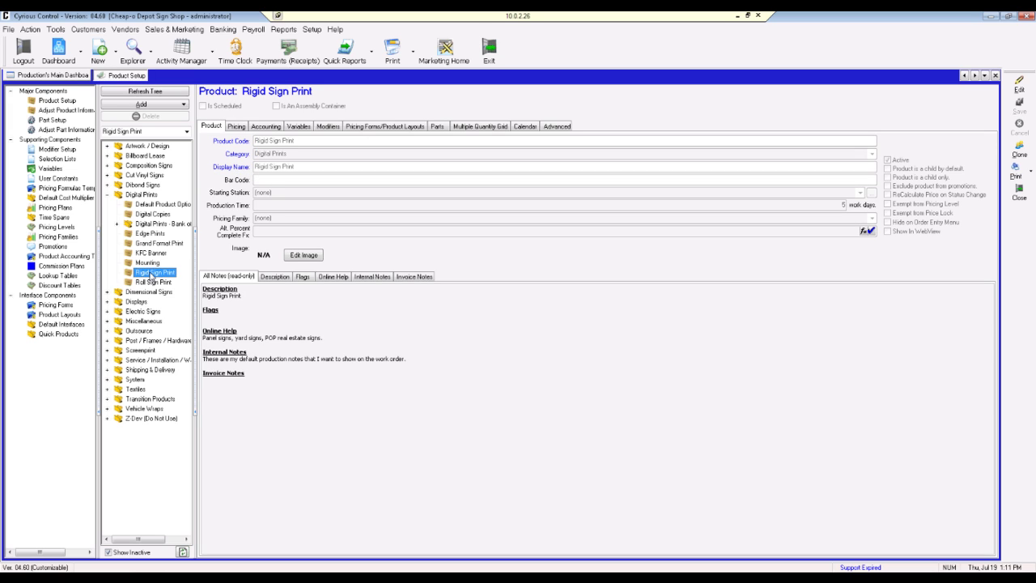
pyautogui.click(236, 127)
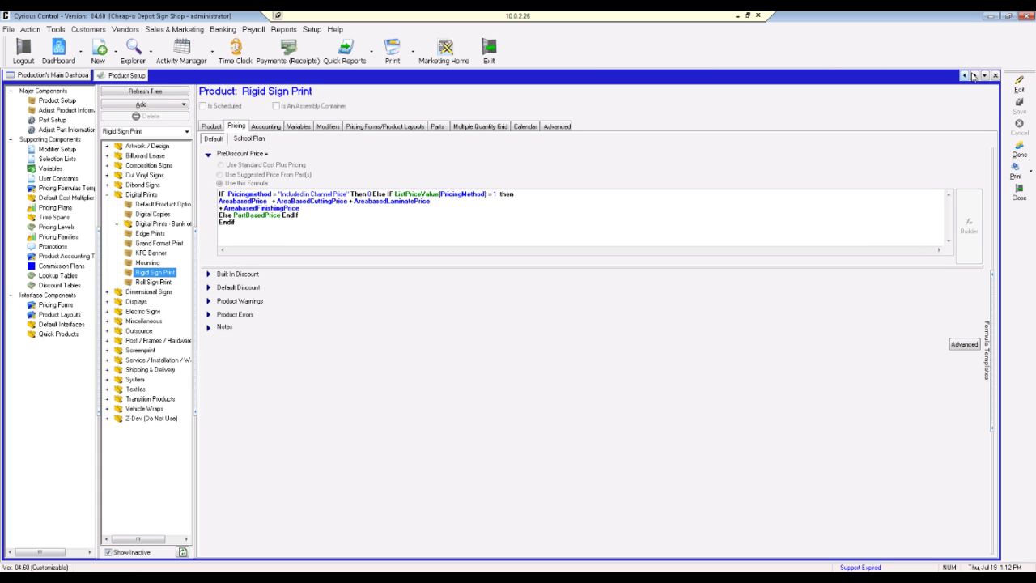
# Start editing the Rigid Sign Print product, review its School Plan pricing, and add a separate price formula for the Special Pricing plan.
pyautogui.click(1017, 84)
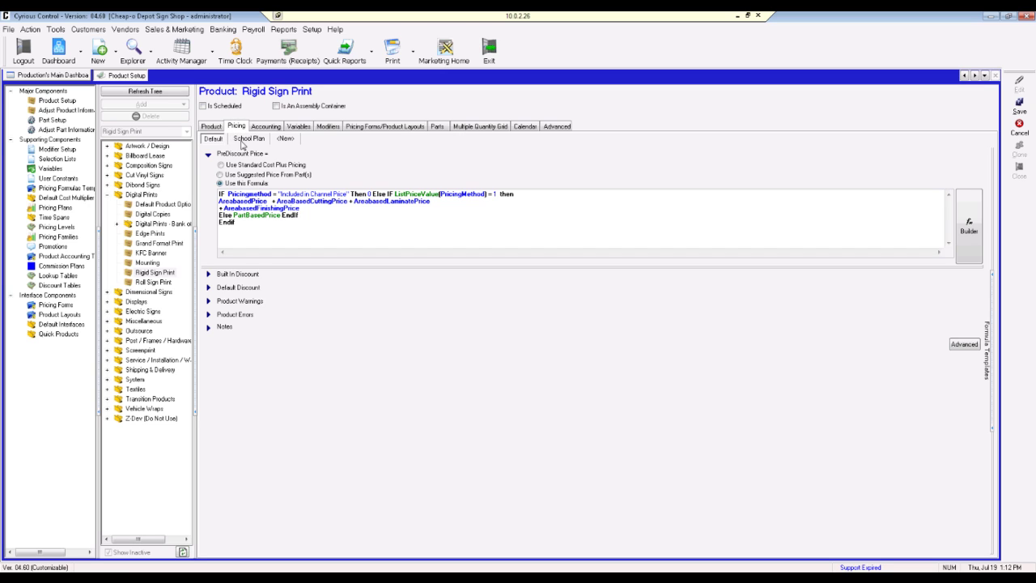
pyautogui.click(241, 140)
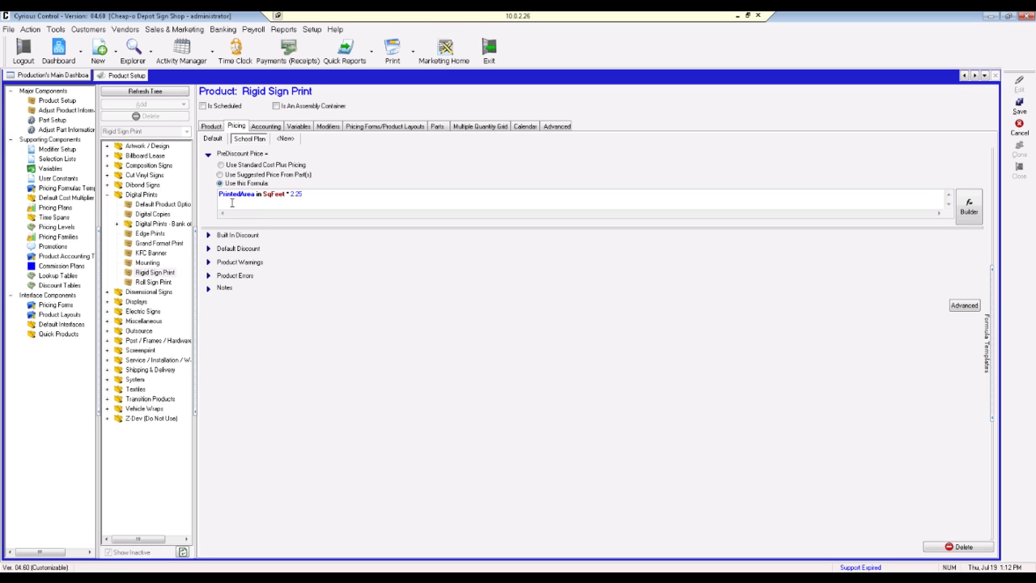
pyautogui.click(212, 140)
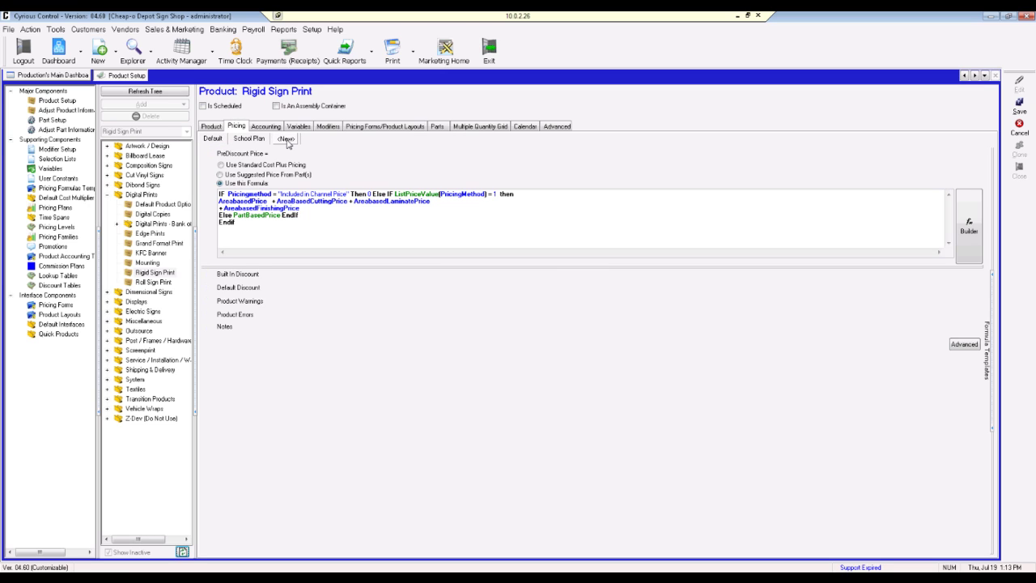
pyautogui.click(288, 140)
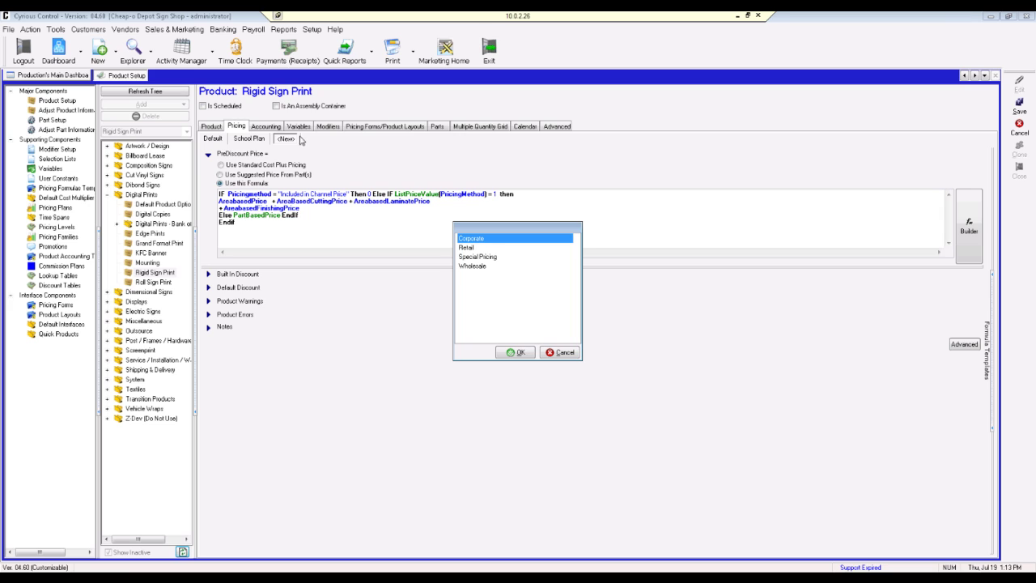
pyautogui.click(491, 257)
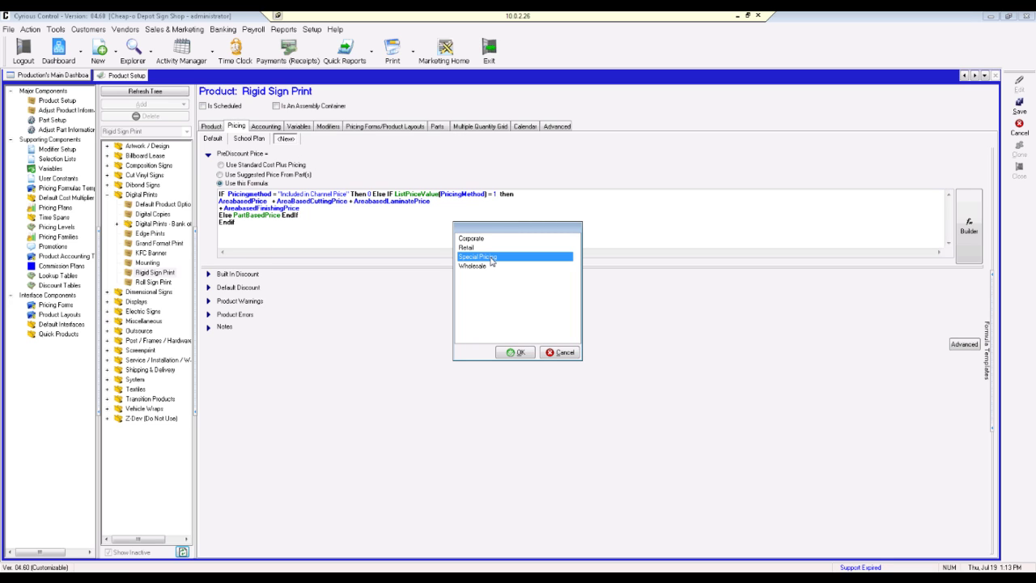
pyautogui.click(515, 353)
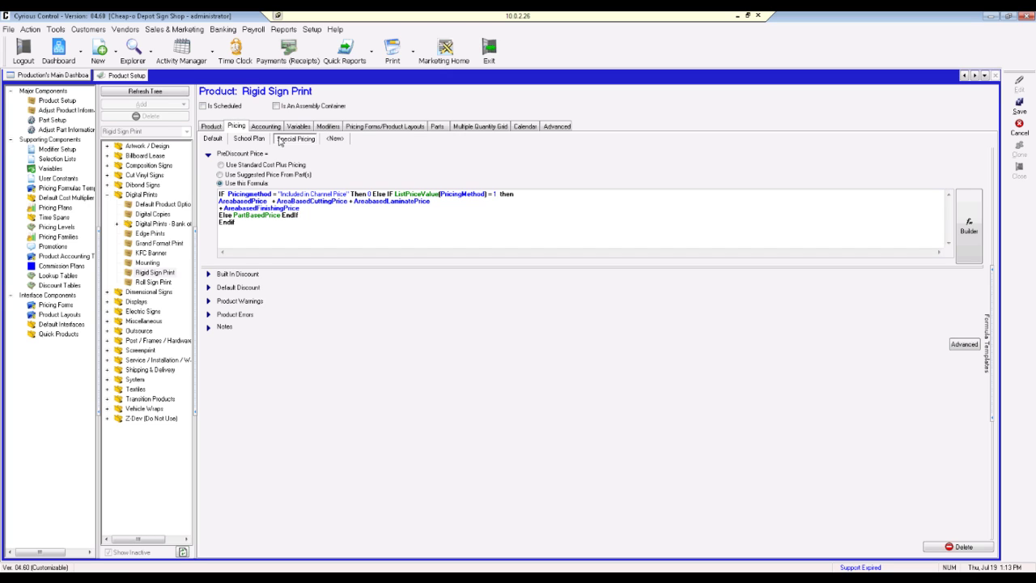
# Replace the Special Pricing formula of Rigid Sign Print with "10 * Quantity" and save the product.
pyautogui.moveTo(264, 222); pyautogui.dragTo(208, 189)
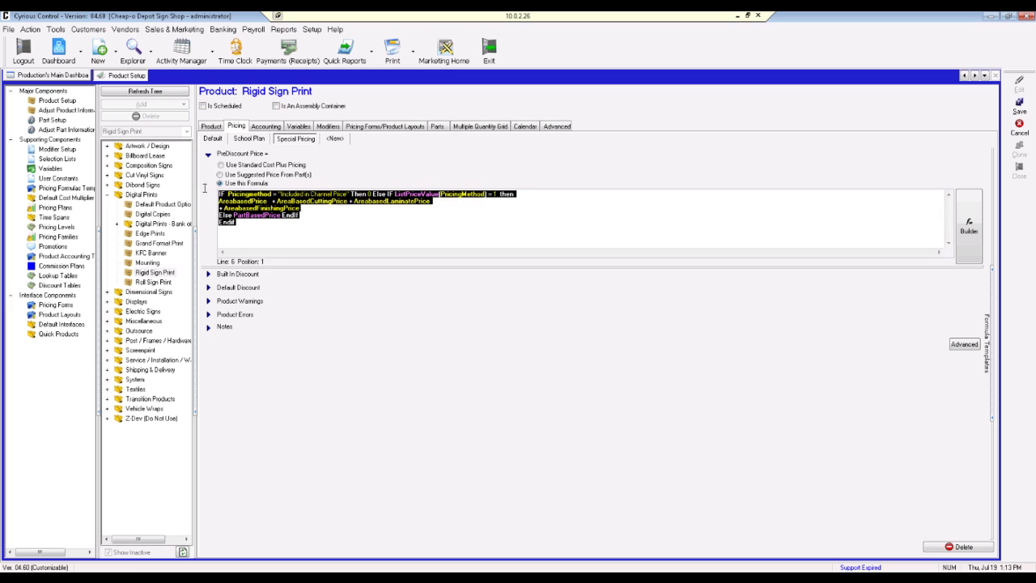
pyautogui.press('Delete')
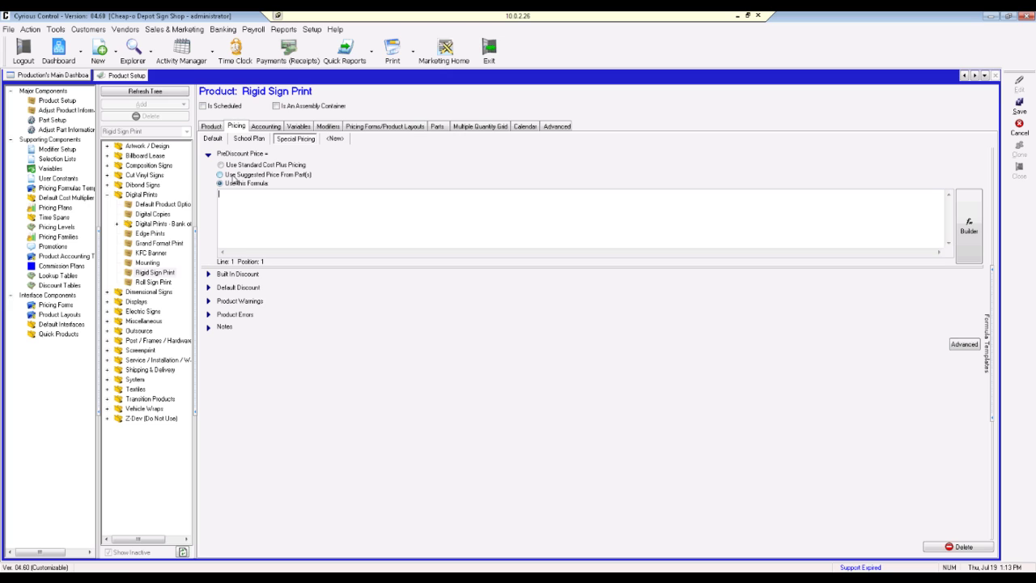
pyautogui.write('10 * Quantity')
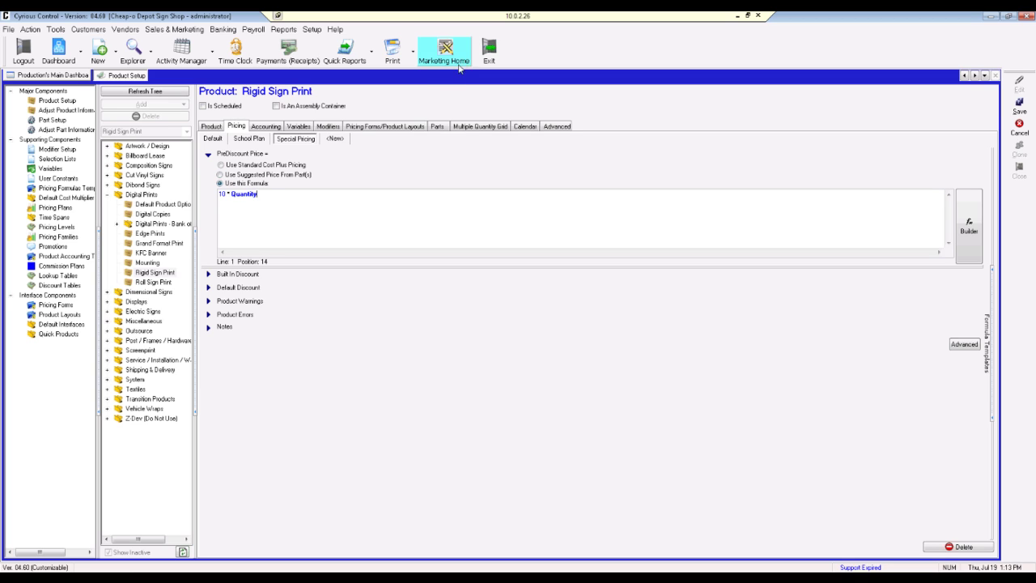
pyautogui.click(1009, 109)
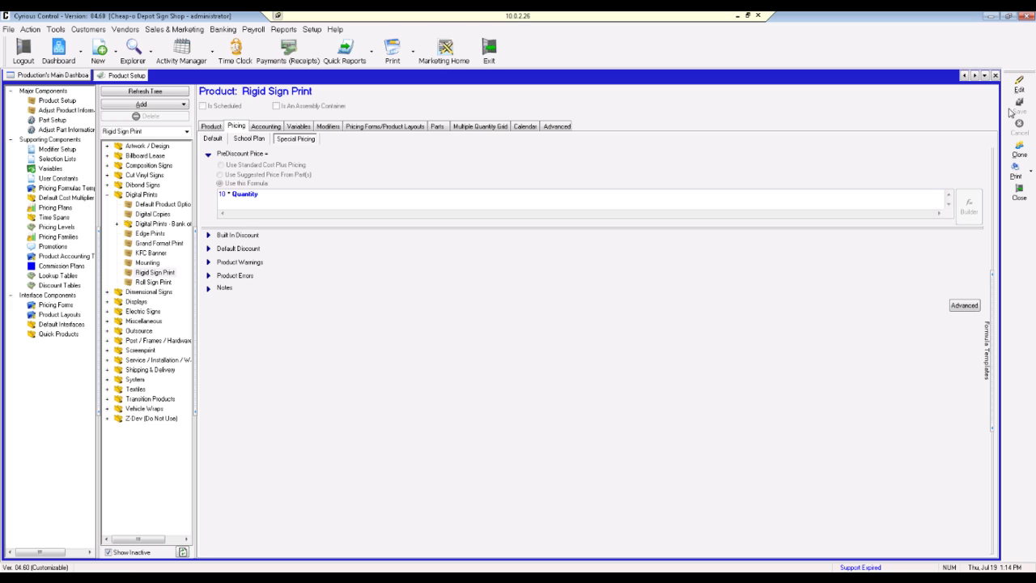
# Create a new order for the company Pizza Hut and acknowledge the customer flag notice.
pyautogui.click(115, 59)
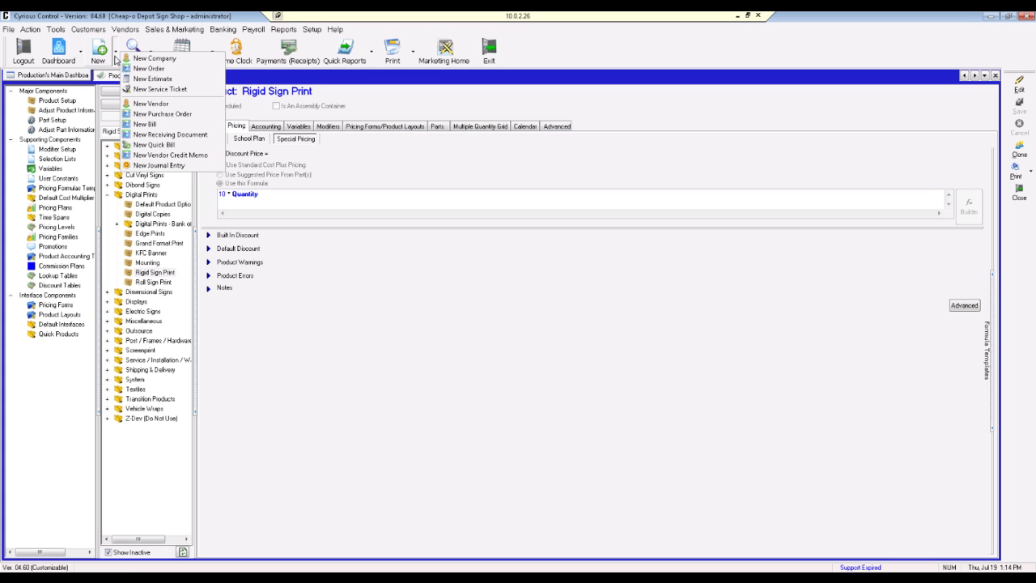
pyautogui.click(149, 70)
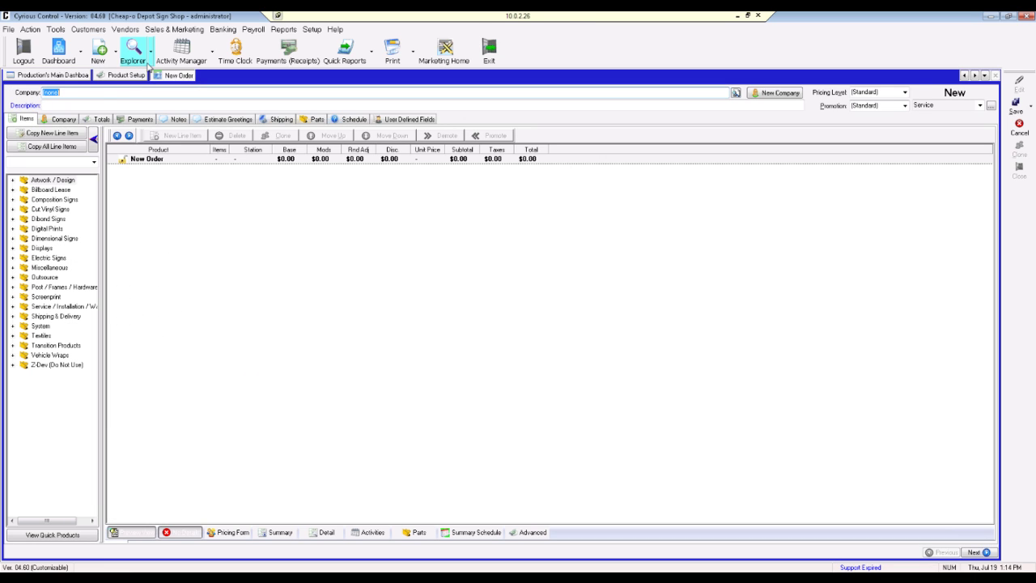
pyautogui.write('p')
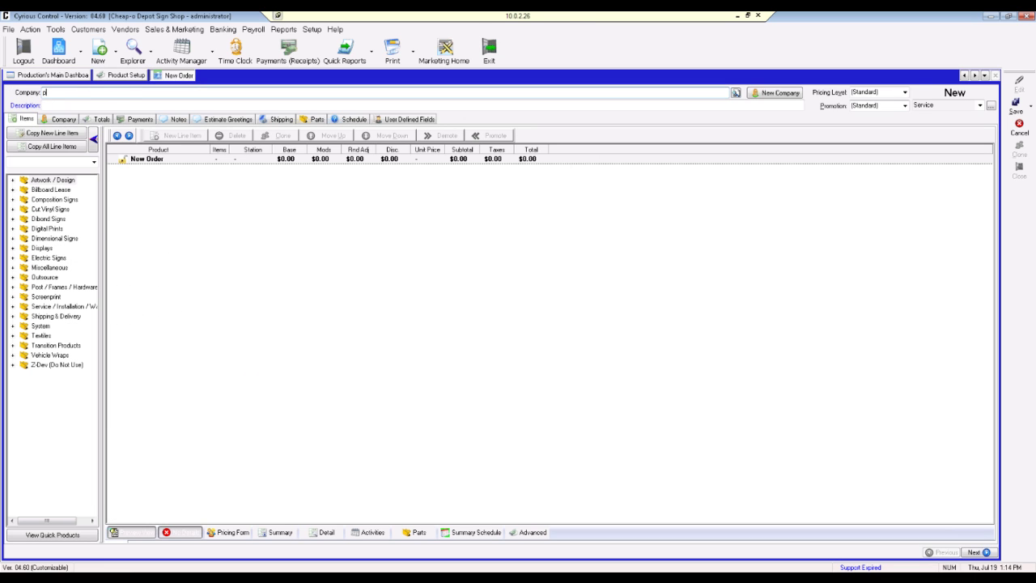
pyautogui.write('izza hut')
pyautogui.press('Tab')
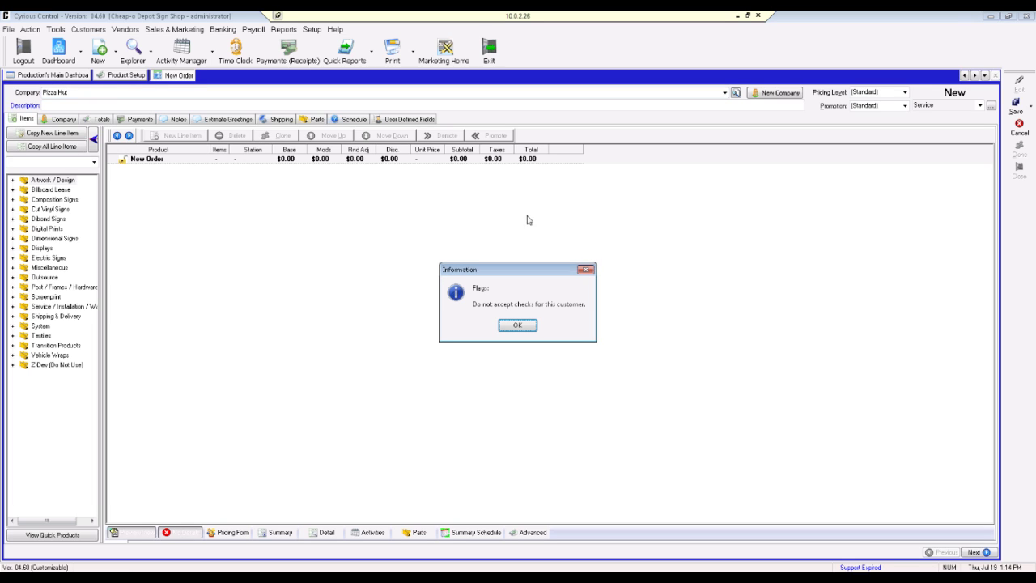
pyautogui.click(509, 327)
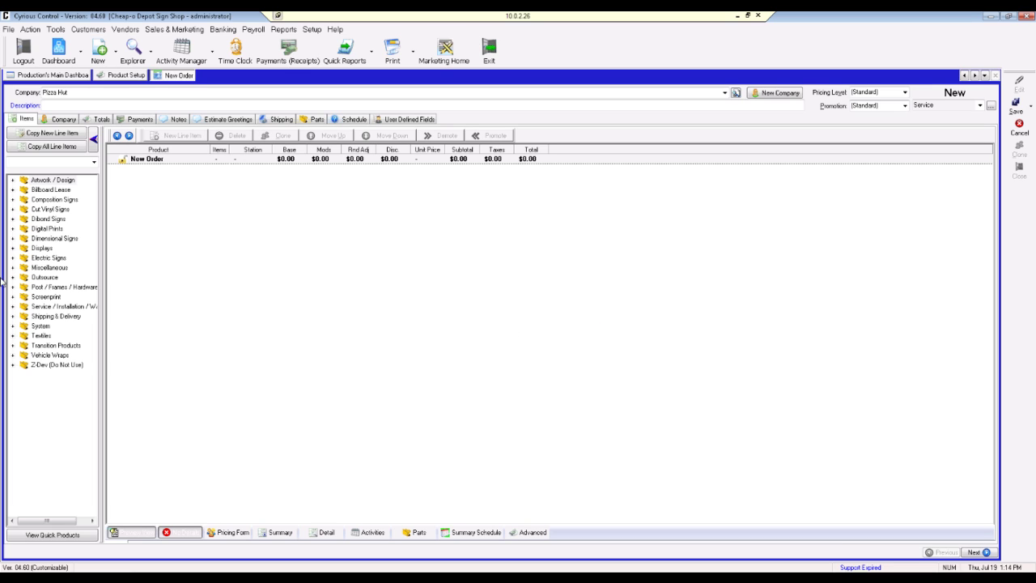
# Add a Rigid Sign Print from Digital Prints to the order with image height 12 and width 24 inches.
pyautogui.click(13, 230)
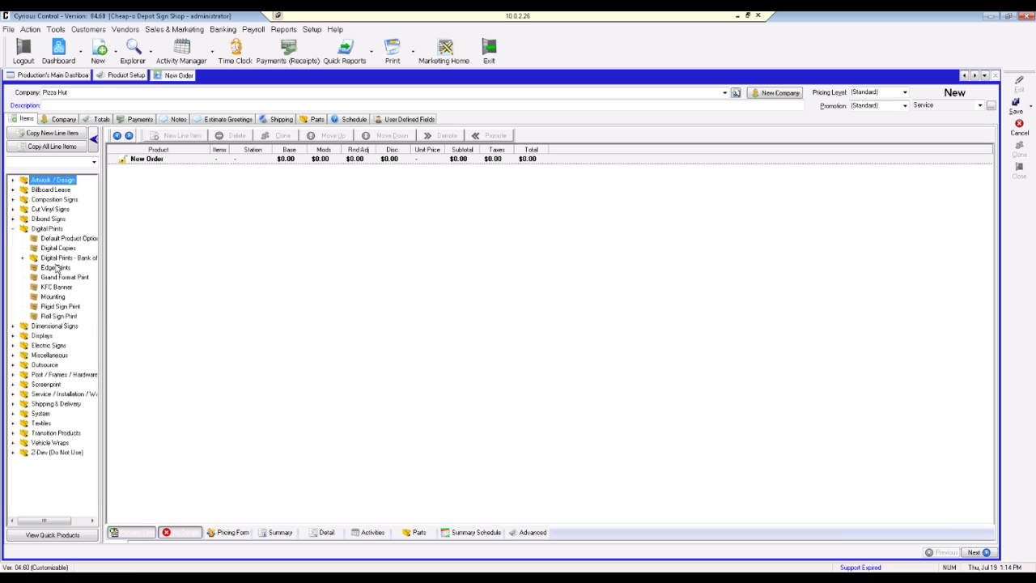
pyautogui.click(60, 306)
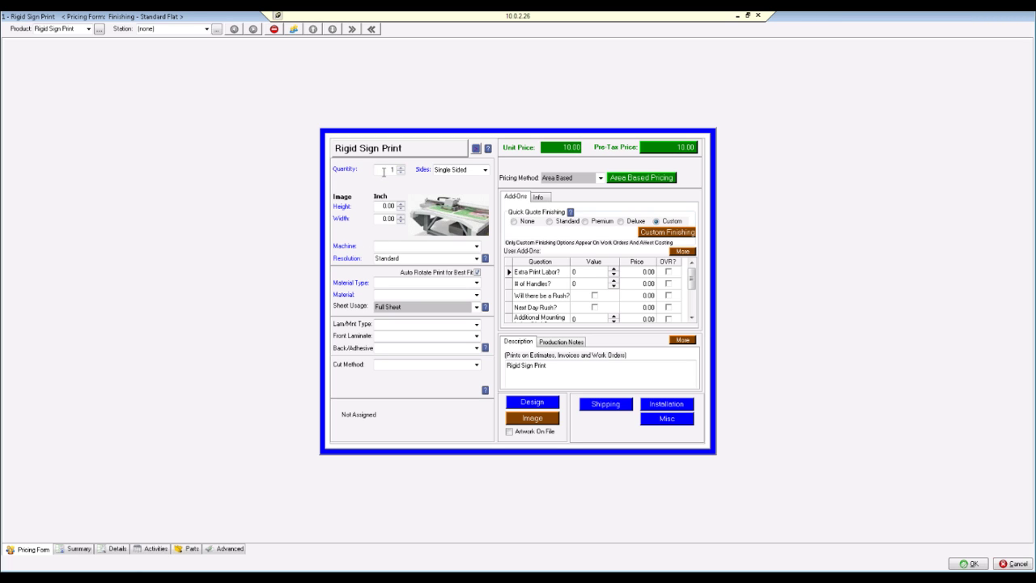
pyautogui.click(384, 205)
pyautogui.write('14')
pyautogui.click(388, 219)
pyautogui.write('24')
# Set the print's machine to Oce Arizona 350 XT FlatBed Only, material type to Lexan and material to Lexan 2/7" 34 x 56.
pyautogui.click(476, 247)
pyautogui.click(450, 256)
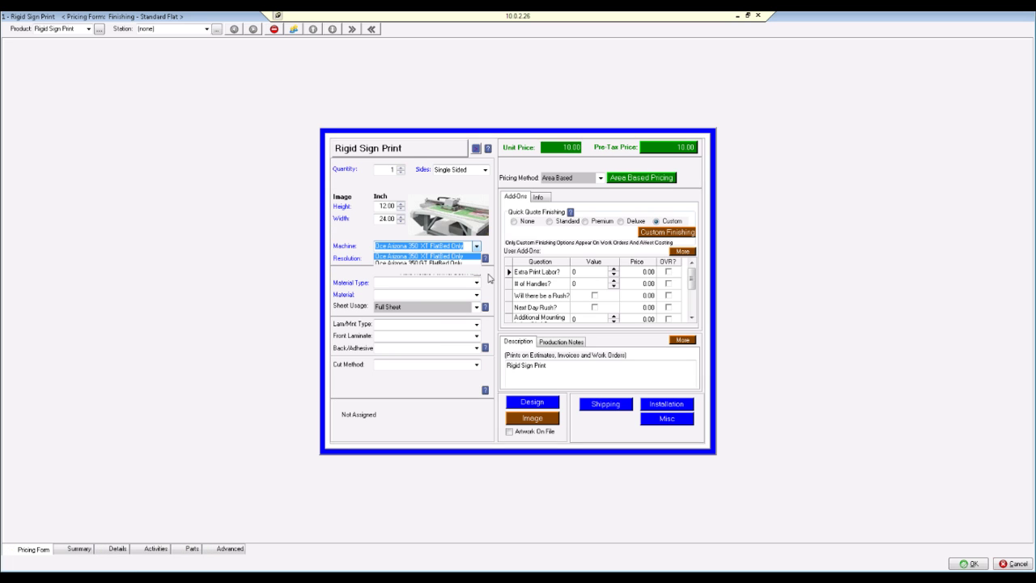
pyautogui.click(467, 285)
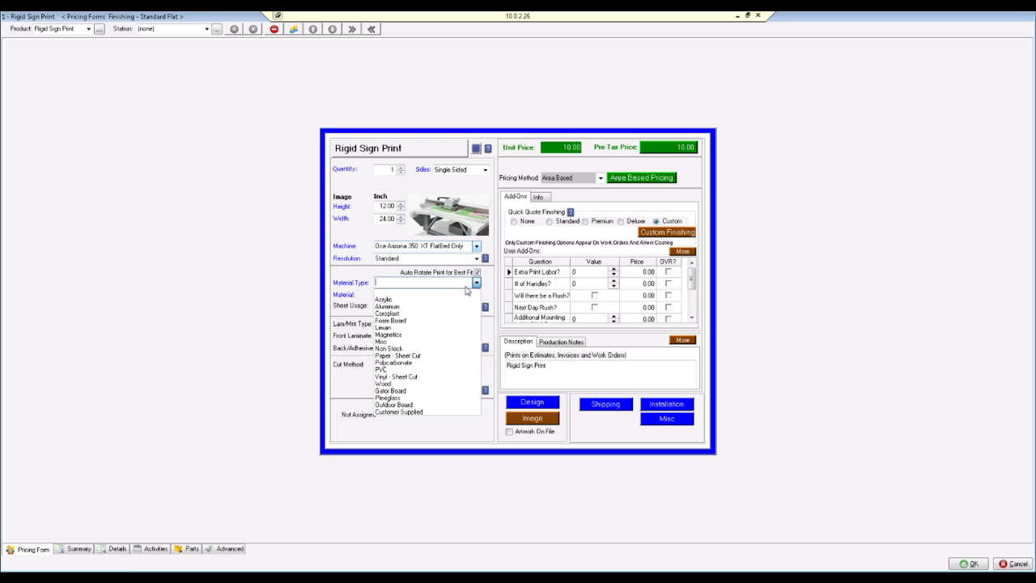
pyautogui.click(417, 330)
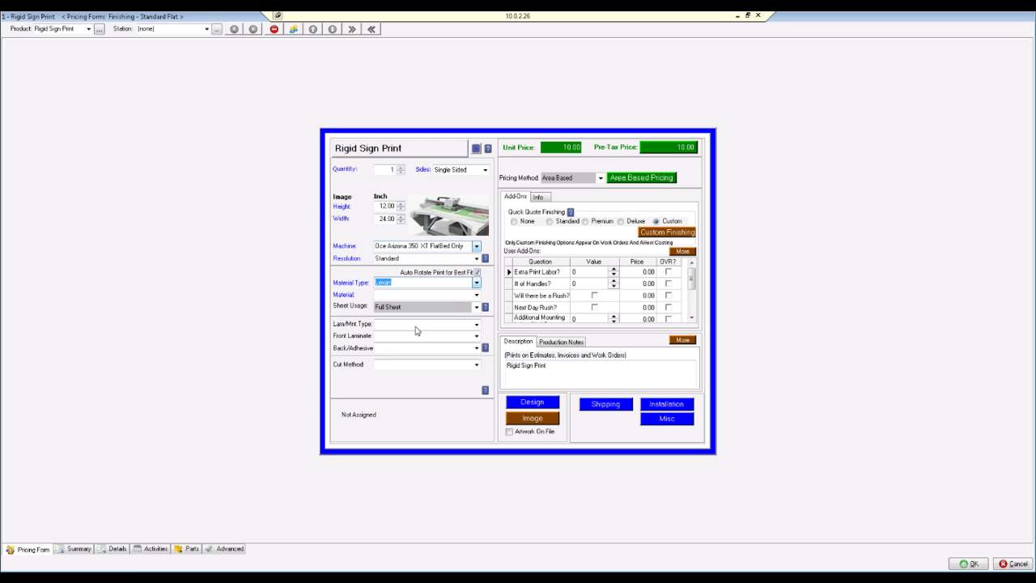
pyautogui.click(476, 295)
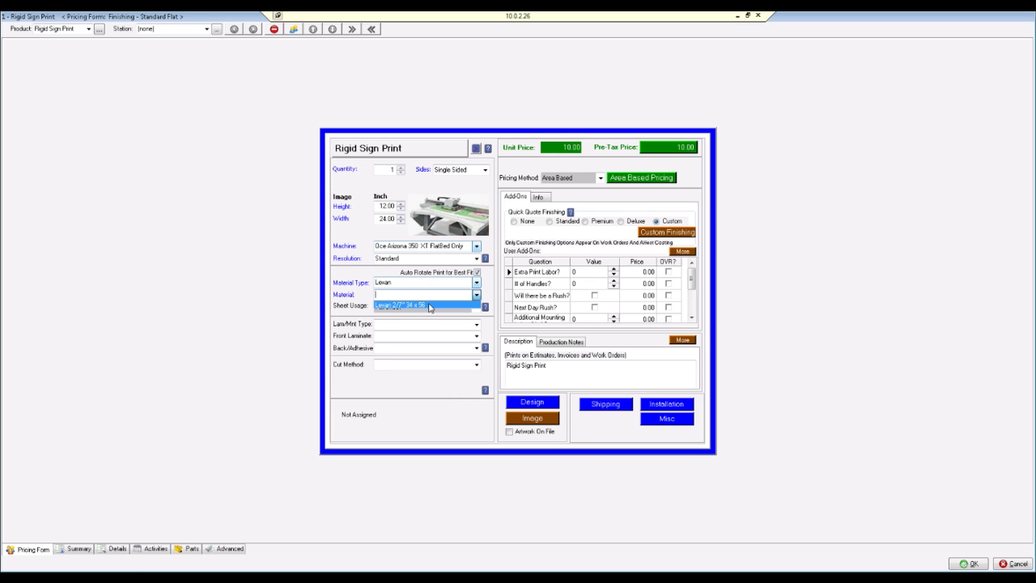
pyautogui.click(429, 305)
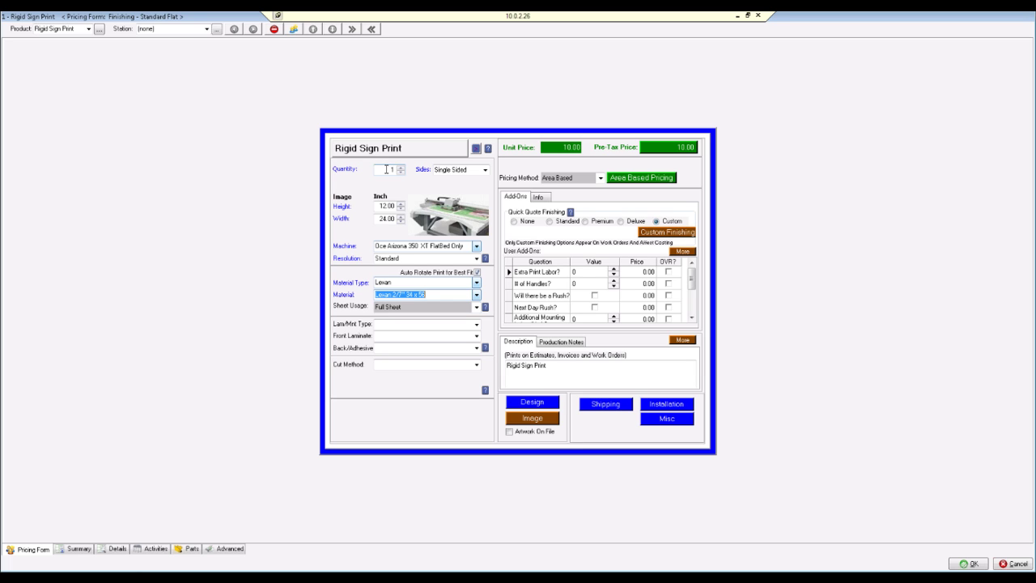
# Set the Rigid Sign Print quantity to 20 and accept the line item into the order.
pyautogui.click(390, 169)
pyautogui.click(583, 365)
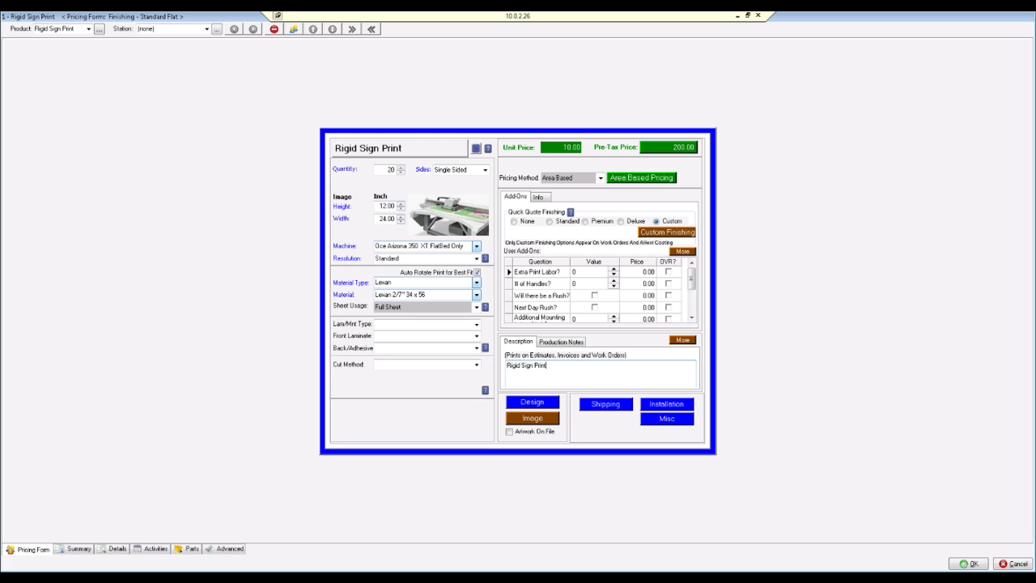
pyautogui.click(968, 564)
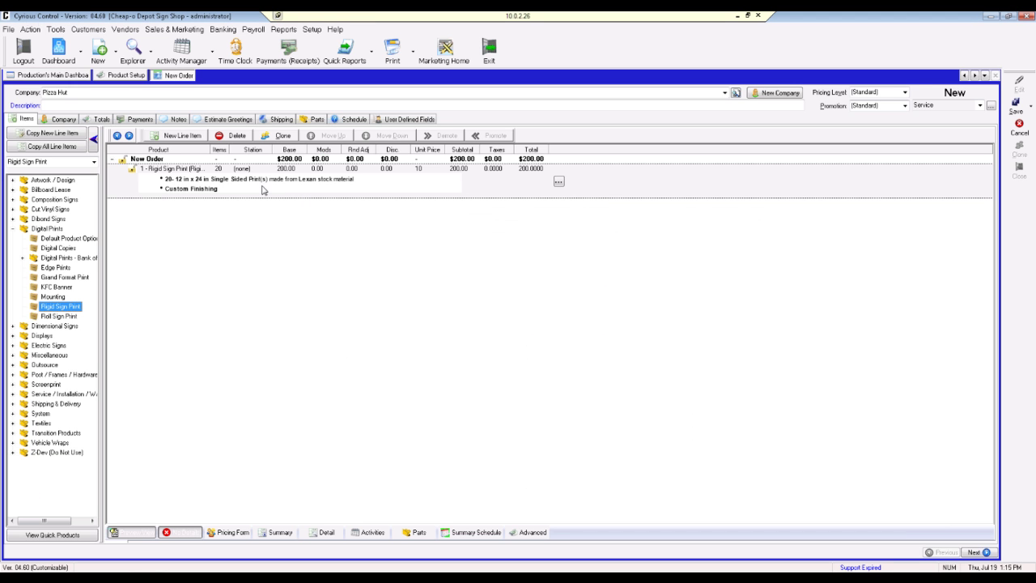
# Change the order's company to ABC Pawn Shop, use the new company's salespeople and acknowledge the credit, tax and pricing notices.
pyautogui.click(108, 95)
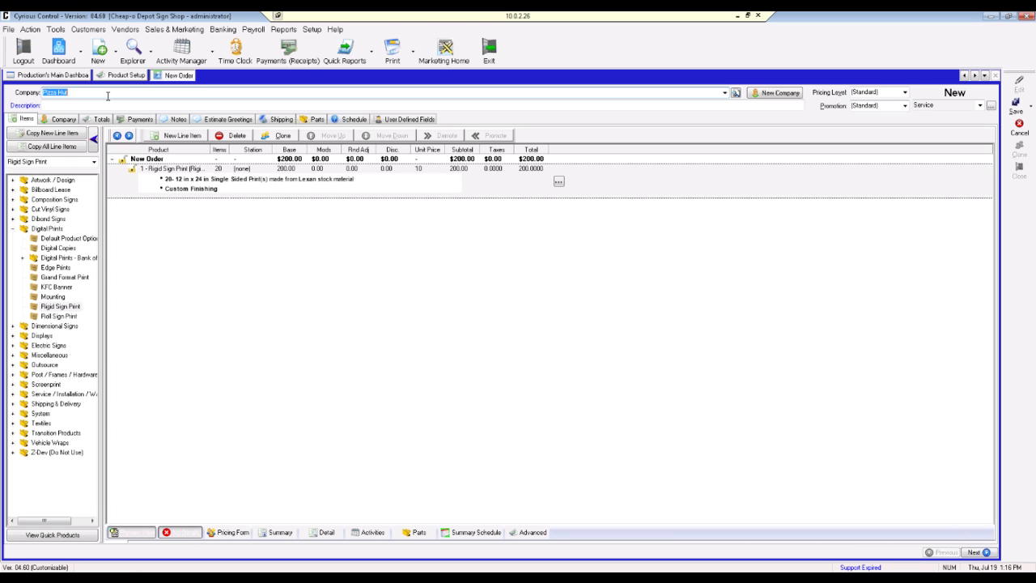
pyautogui.write('abc pa')
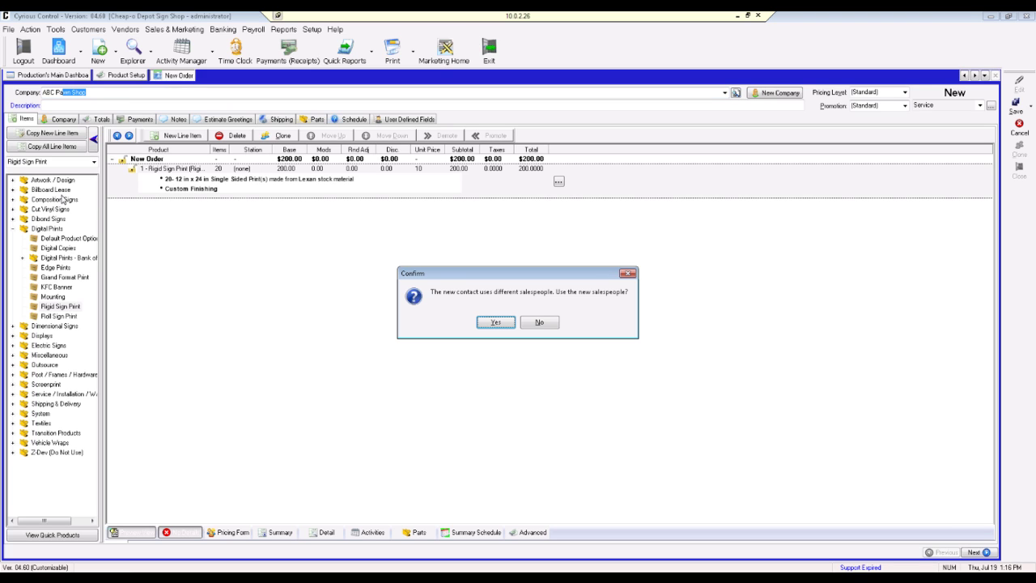
pyautogui.click(495, 323)
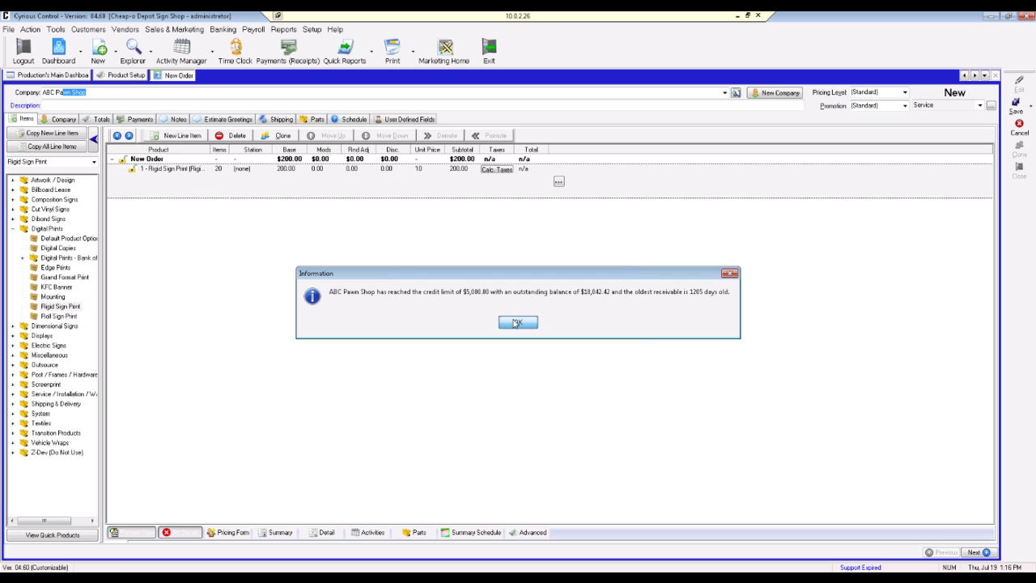
pyautogui.click(515, 323)
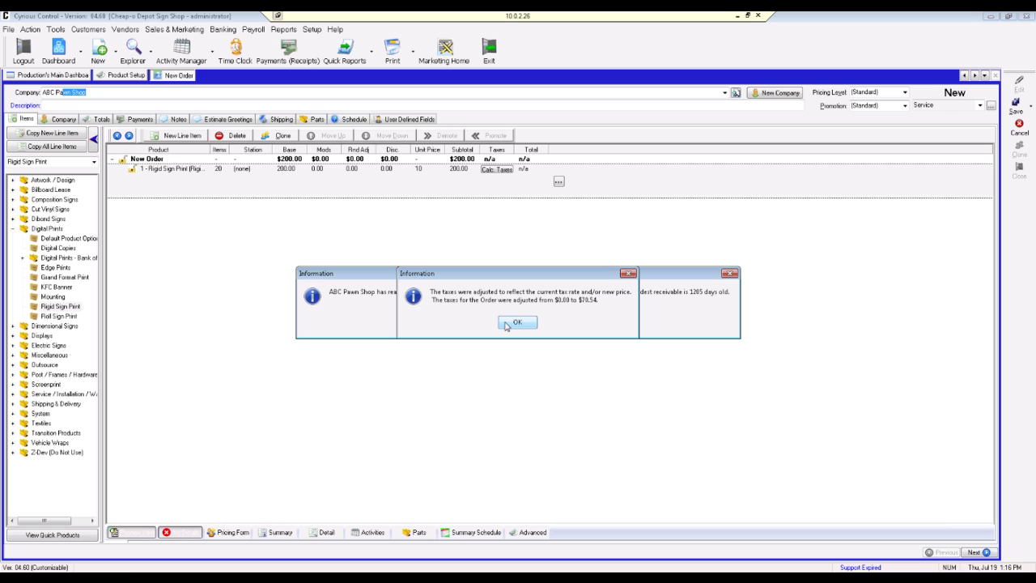
pyautogui.click(508, 324)
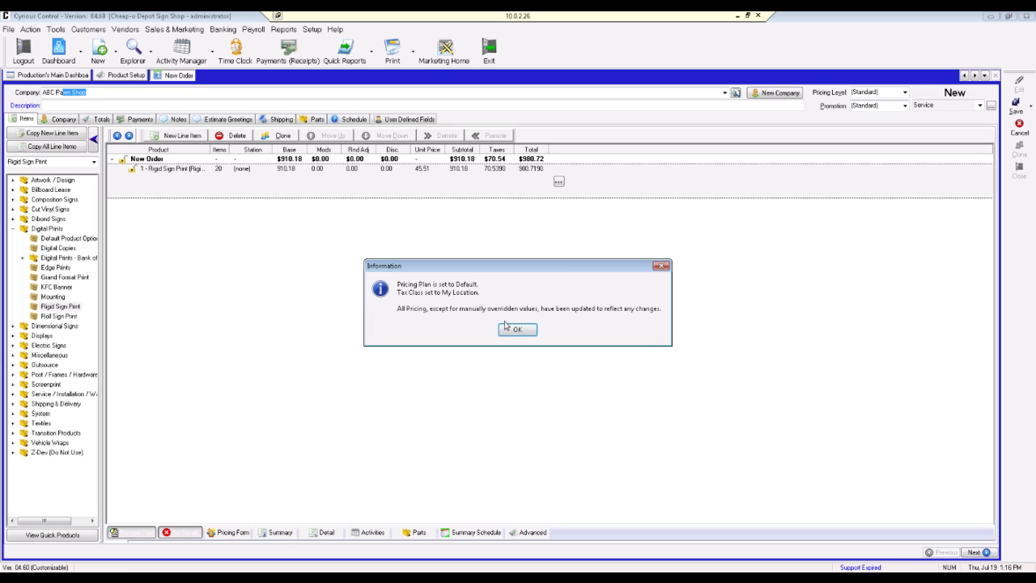
pyautogui.click(521, 330)
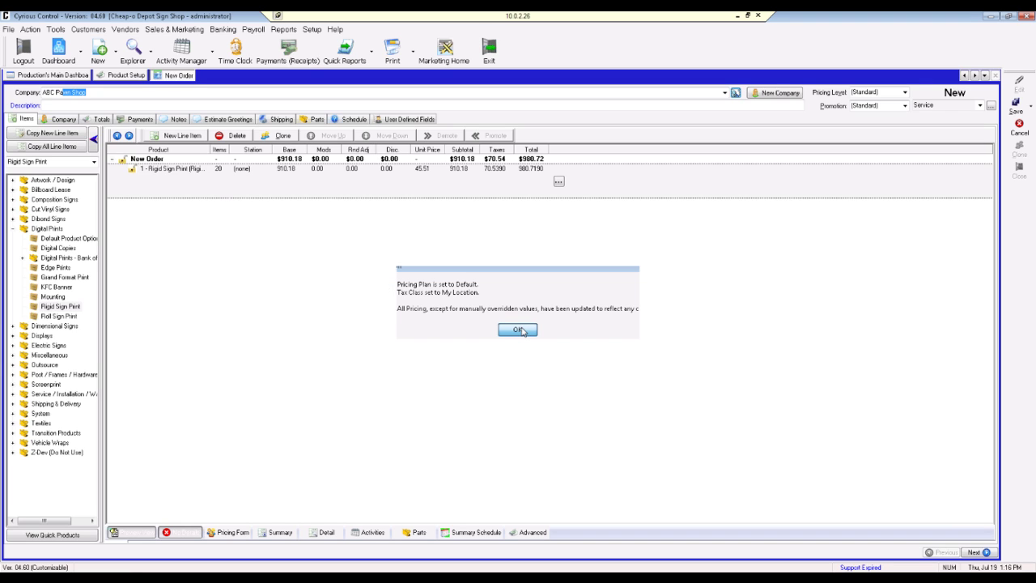